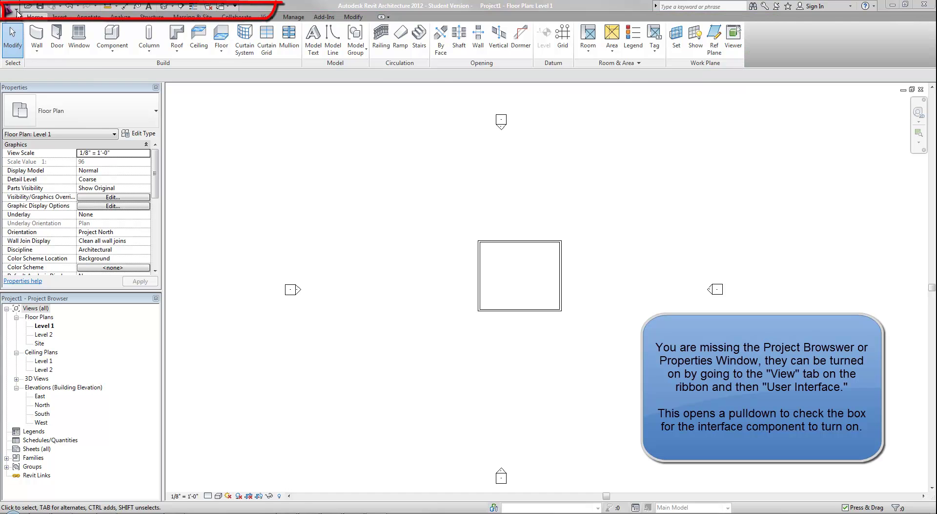
left_click(10, 8)
left_click(314, 196)
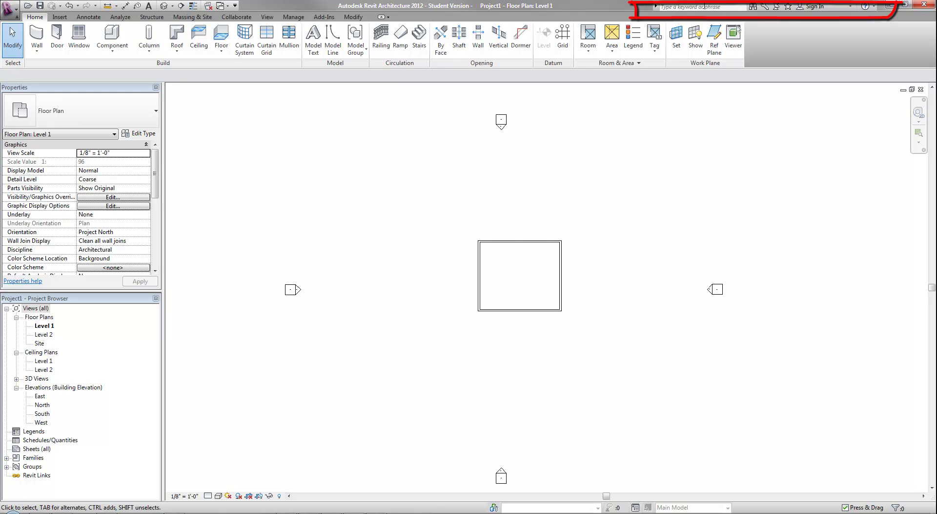
left_click(874, 6)
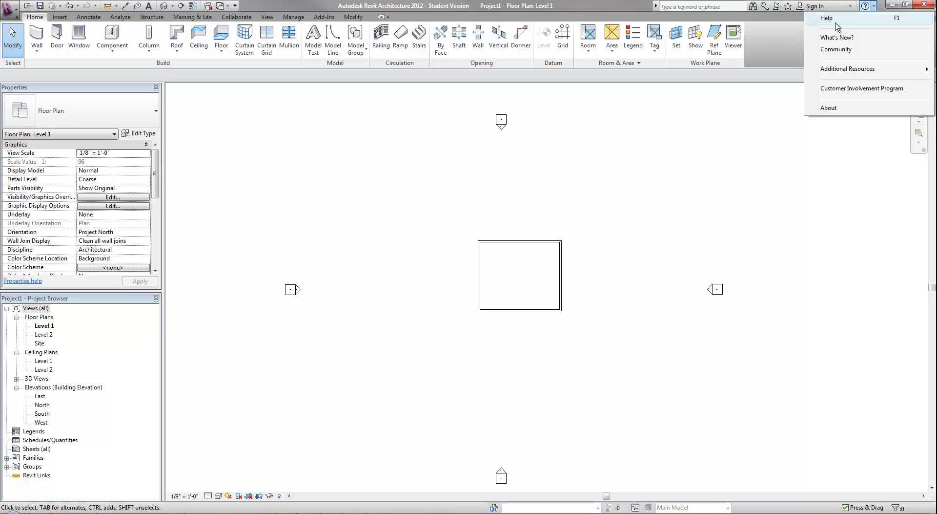
left_click(625, 6)
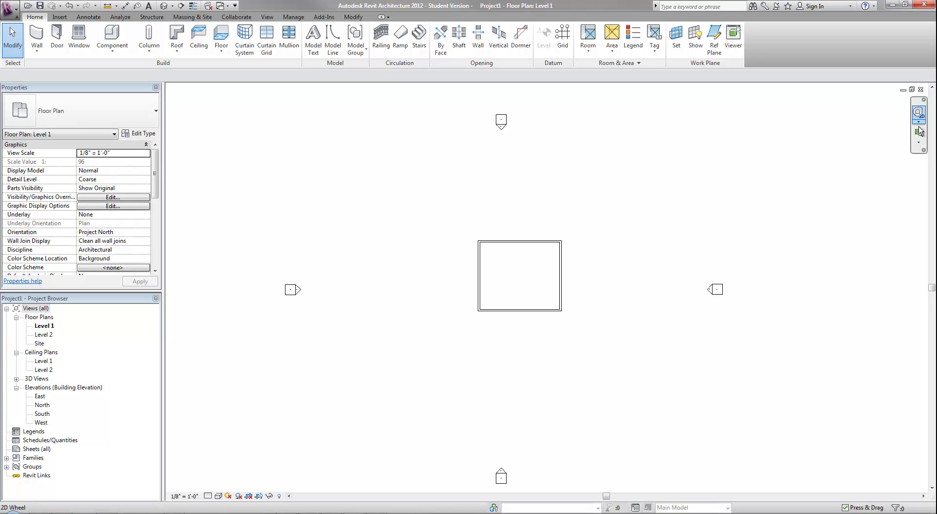
left_click(918, 142)
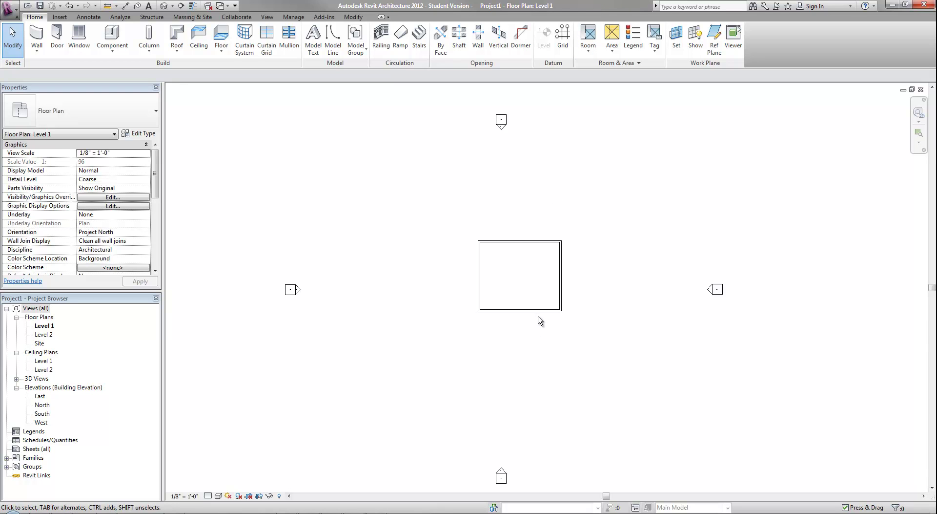
- Examine the rectangular wall layout and the surrounding elevation markers in the Level 1 floor plan at different magnifications
scroll(553, 287, "up", 1)
scroll(554, 282, "up", 4)
scroll(488, 259, "down", 2)
scroll(485, 258, "up", 2)
scroll(481, 260, "down", 3)
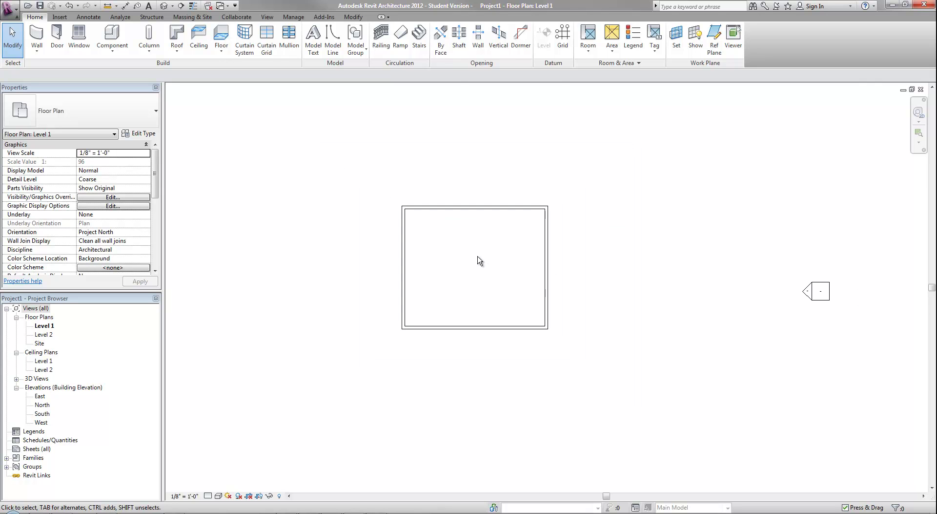
scroll(480, 260, "down", 2)
scroll(479, 259, "up", 1)
scroll(479, 259, "up", 1)
scroll(478, 259, "down", 1)
scroll(479, 259, "down", 1)
scroll(453, 264, "up", 1)
middle_click_drag(463, 268, 522, 279)
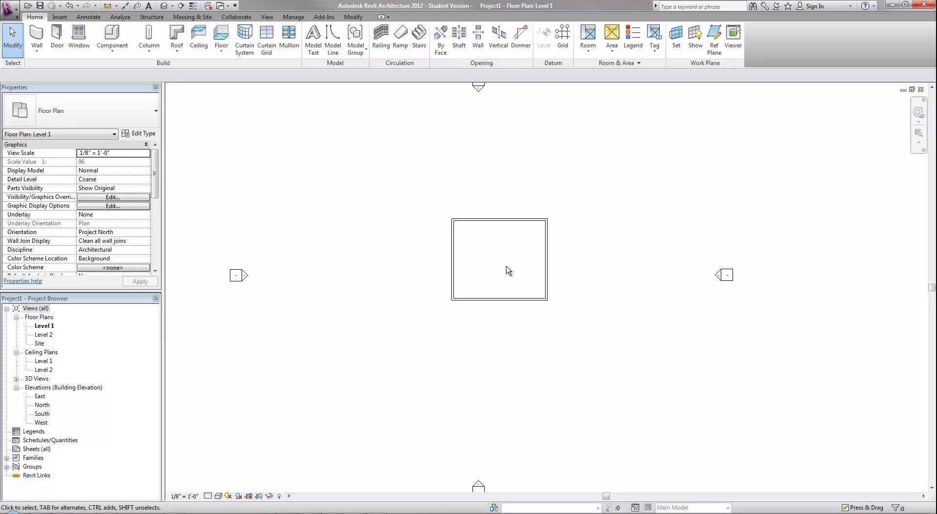
- Switch to the open {3D} view and inspect the four-wall box from below and from above
left_click(224, 5)
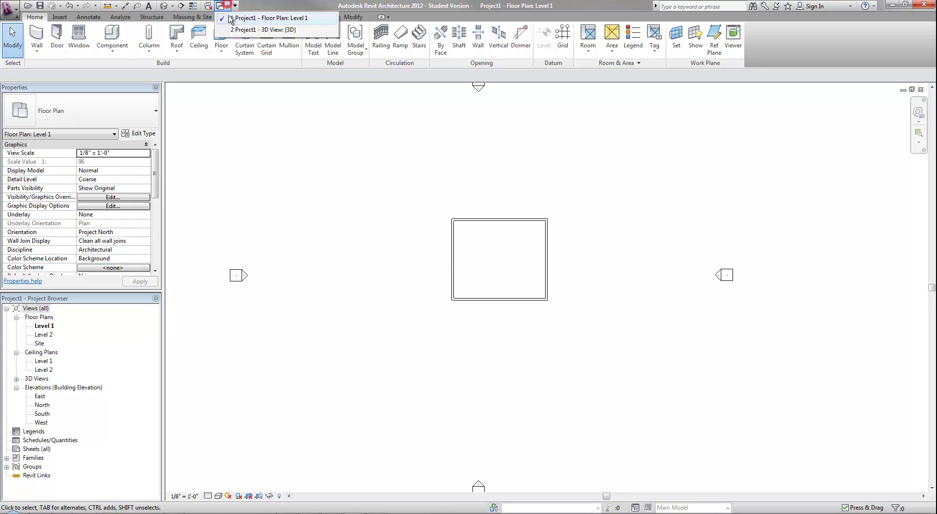
left_click(234, 30)
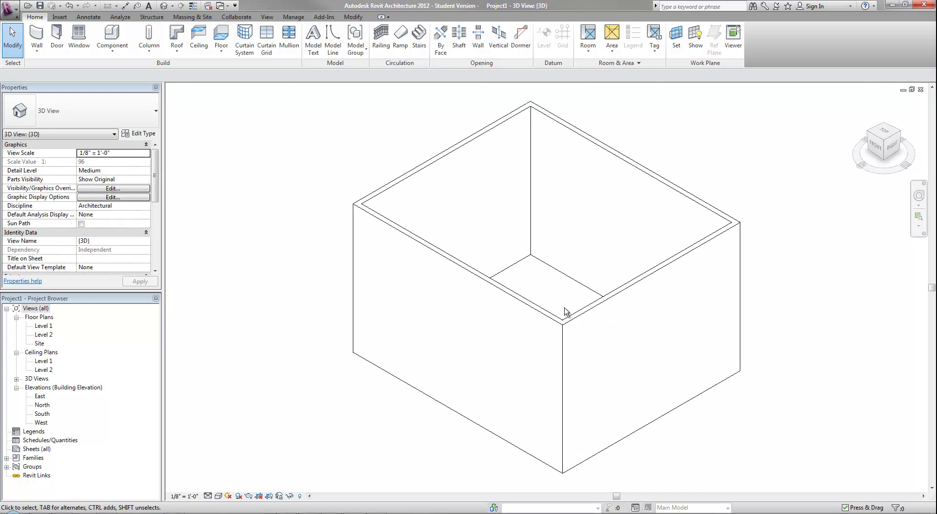
scroll(569, 300, "up", 3)
scroll(569, 300, "down", 3)
middle_click_drag(630, 312, 579, 325)
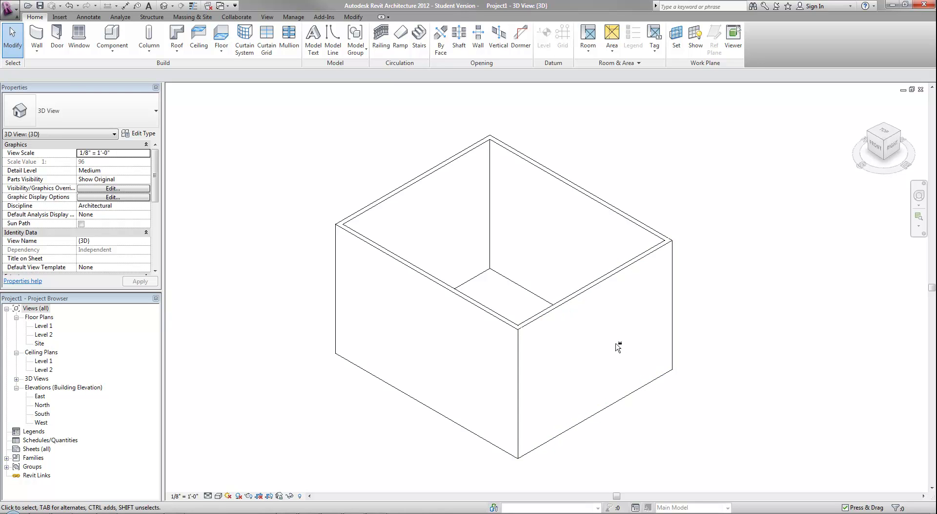
middle_click_drag(617, 363, 620, 171, "shift")
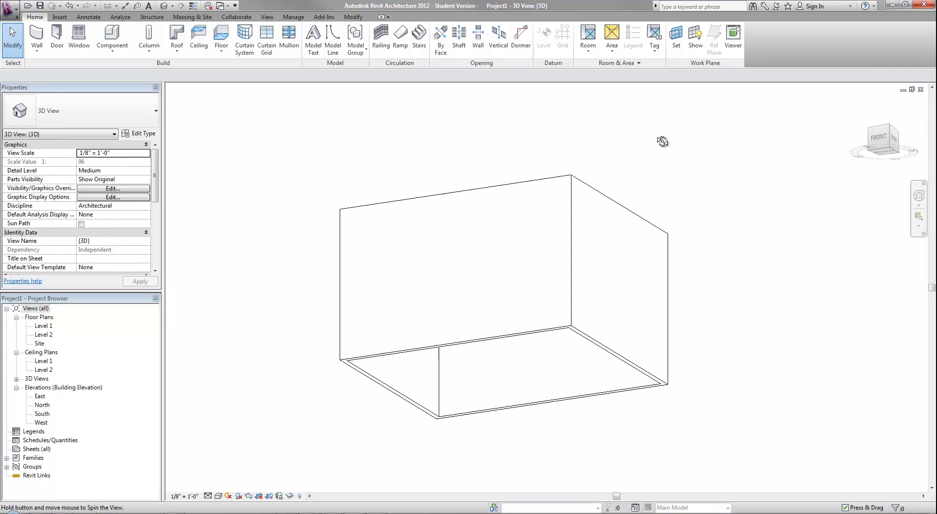
left_click_drag(665, 132, 661, 327)
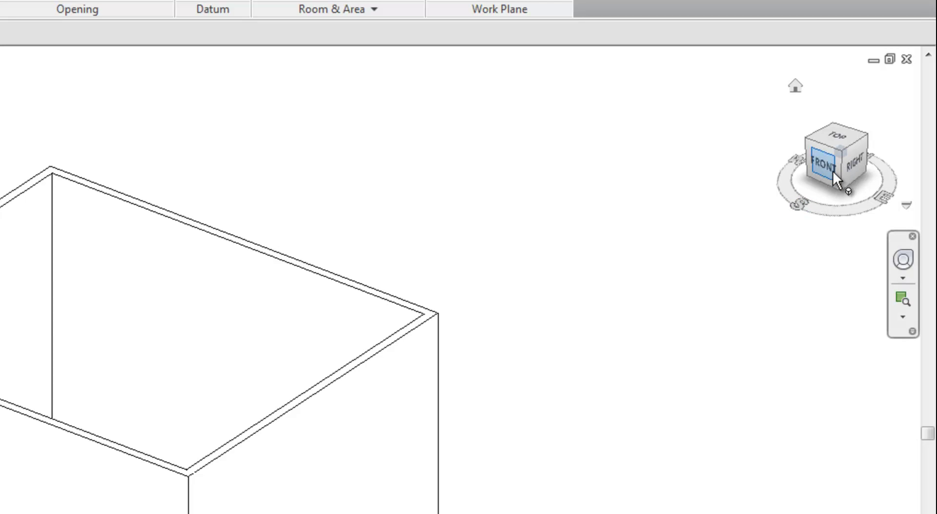
- View the walls from the ViewCube's Top orientation and return to the corner view between Front, Right and Top
left_click(838, 136)
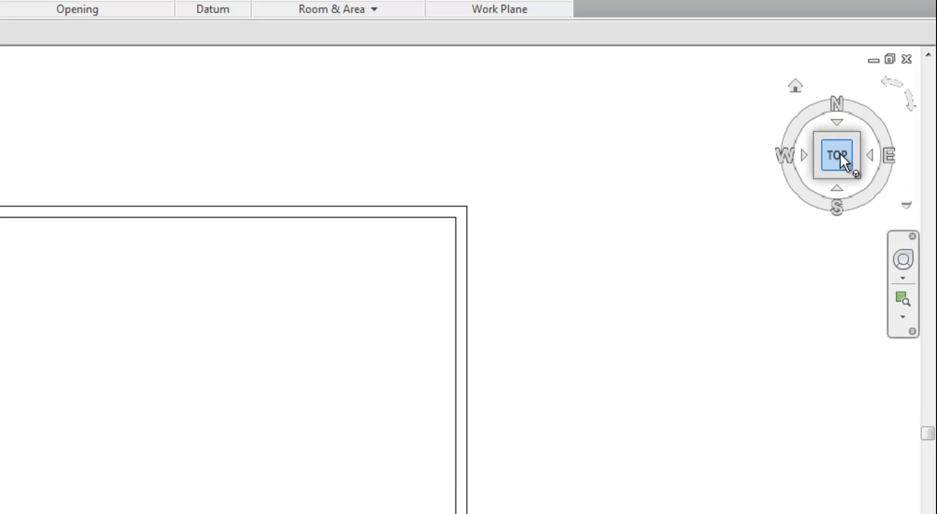
left_click(858, 175)
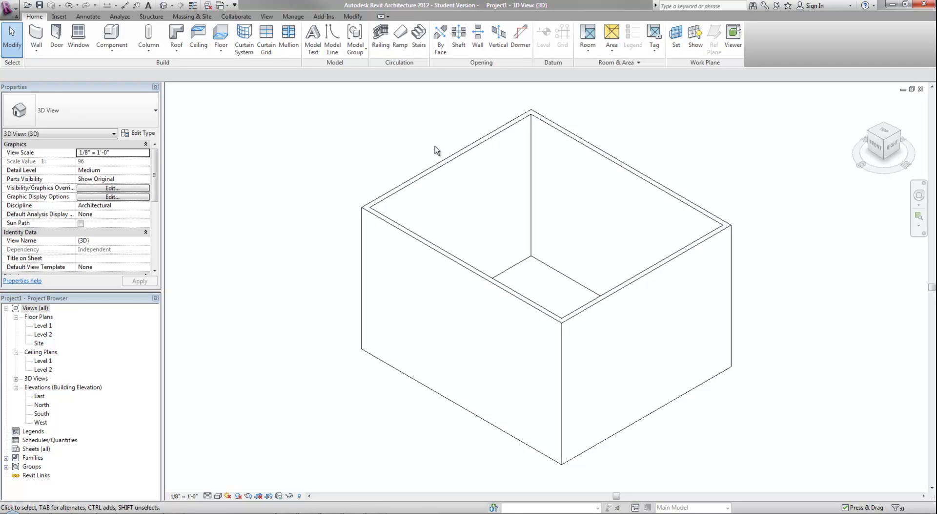
left_click(267, 16)
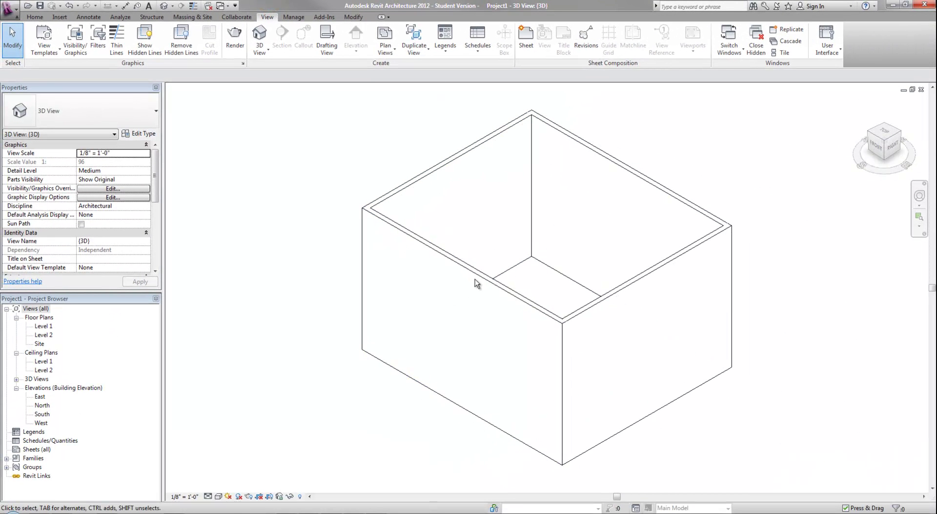
left_click(883, 132)
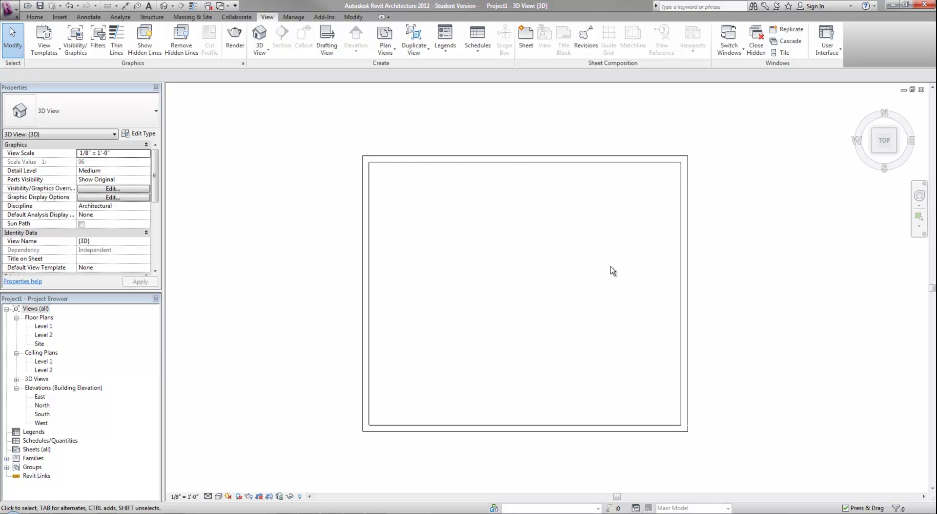
scroll(611, 265, "up", 2)
scroll(617, 270, "down", 2)
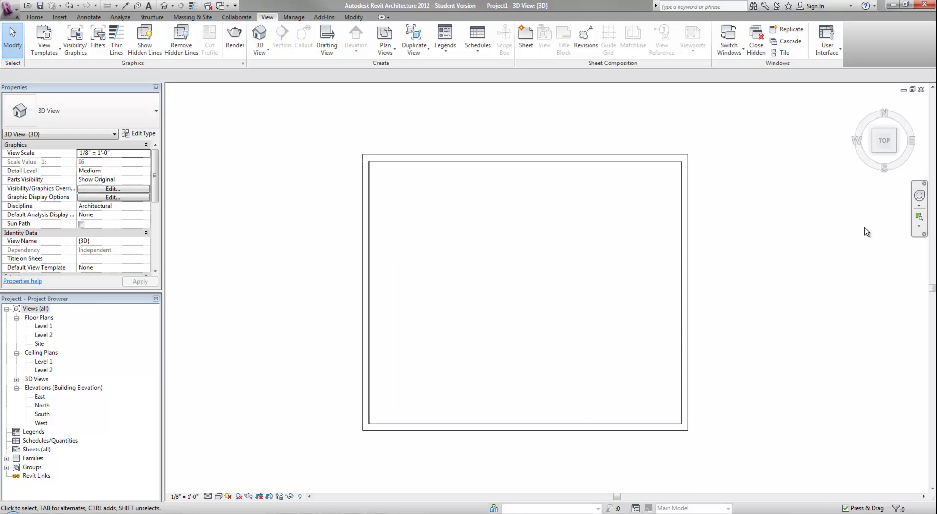
left_click(896, 155)
scroll(588, 256, "up", 4)
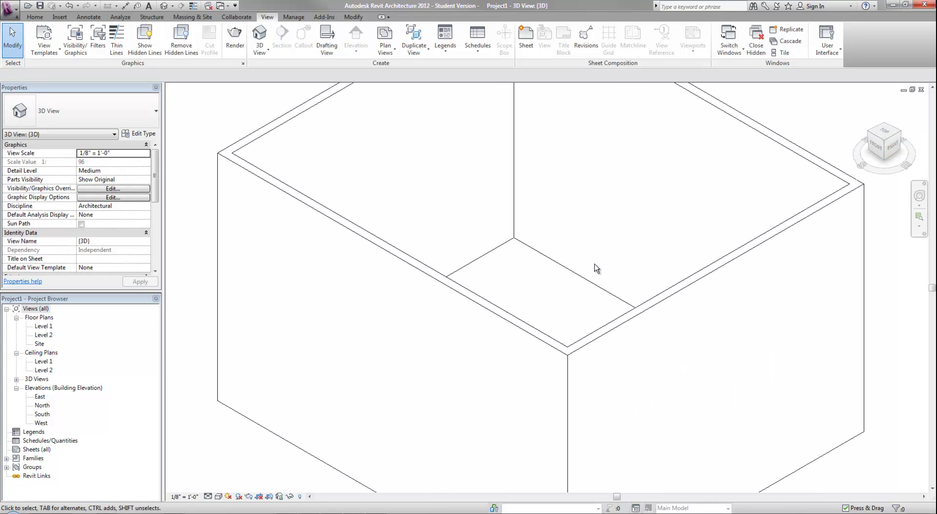
scroll(595, 264, "down", 2)
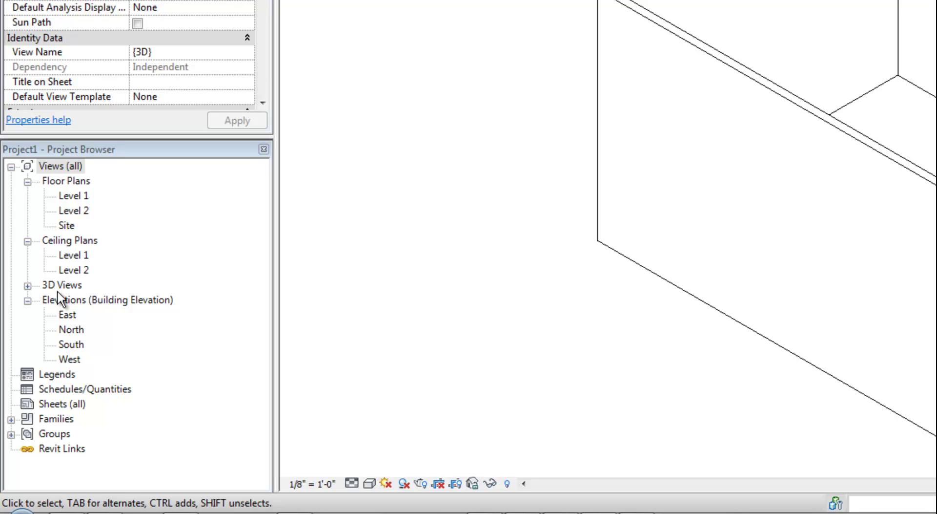
- Expand the 3D Views group, view the Level 1 floor plan and the East elevation, and return to the Level 1 floor plan
left_click(27, 286)
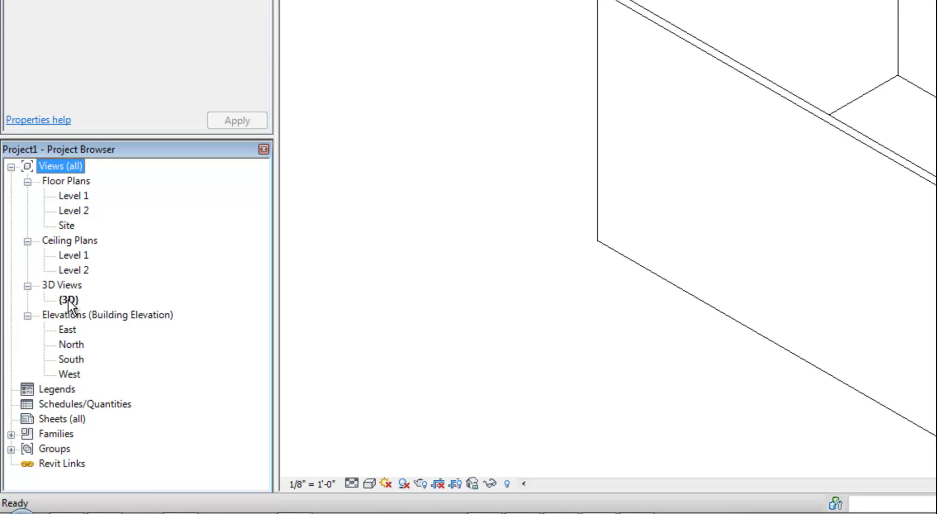
double_click(72, 196)
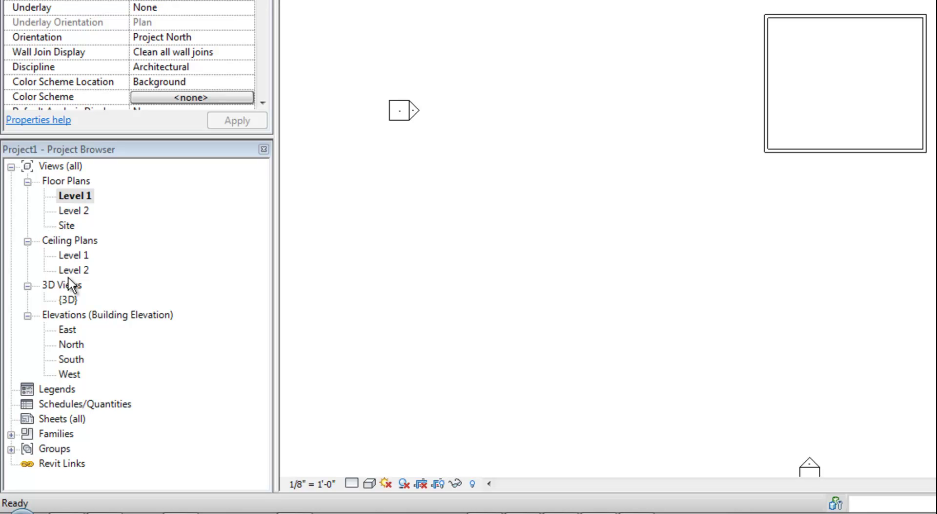
double_click(65, 330)
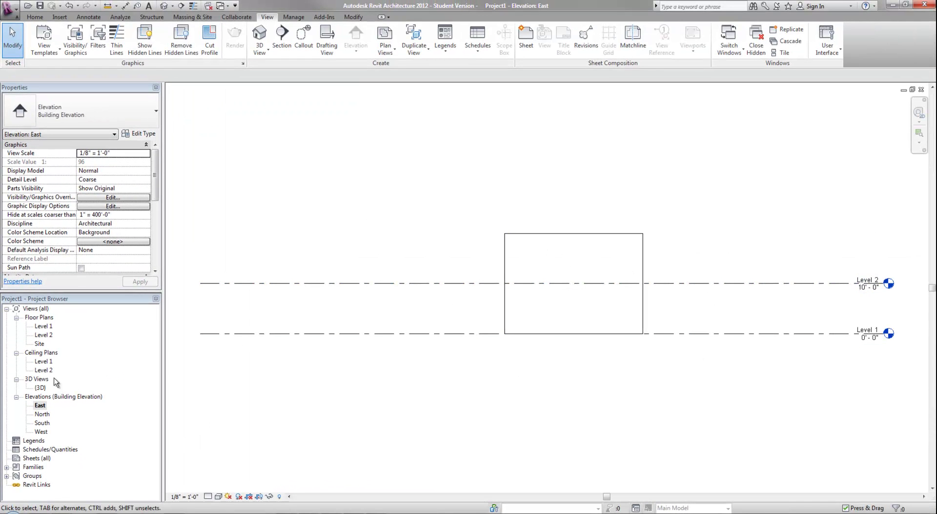
double_click(43, 327)
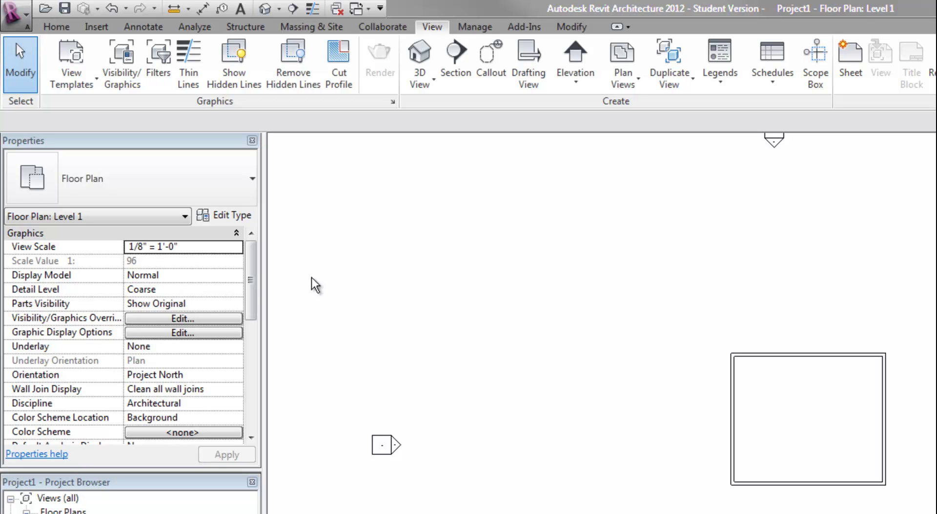
- Examine the north wall's properties and the detail level and visual style choices for the Level 1 plan
left_click(850, 355)
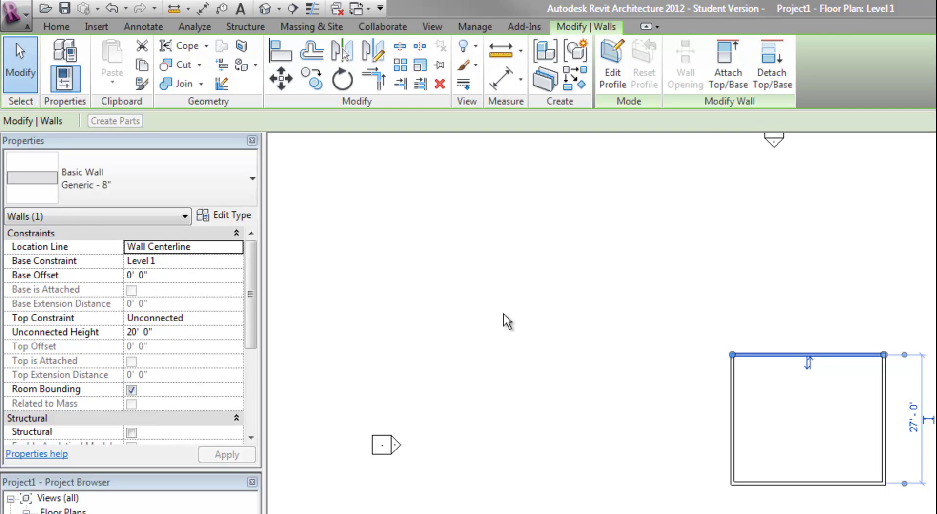
left_click(578, 317)
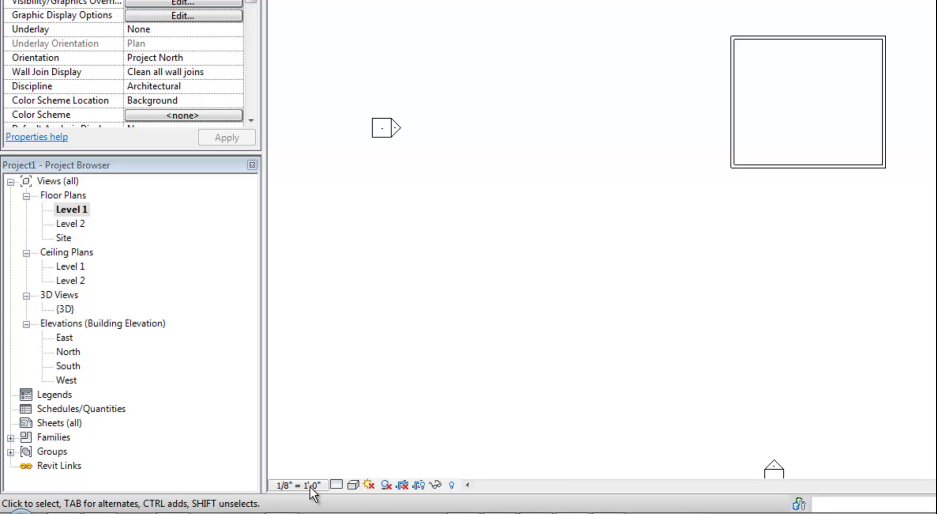
left_click(337, 484)
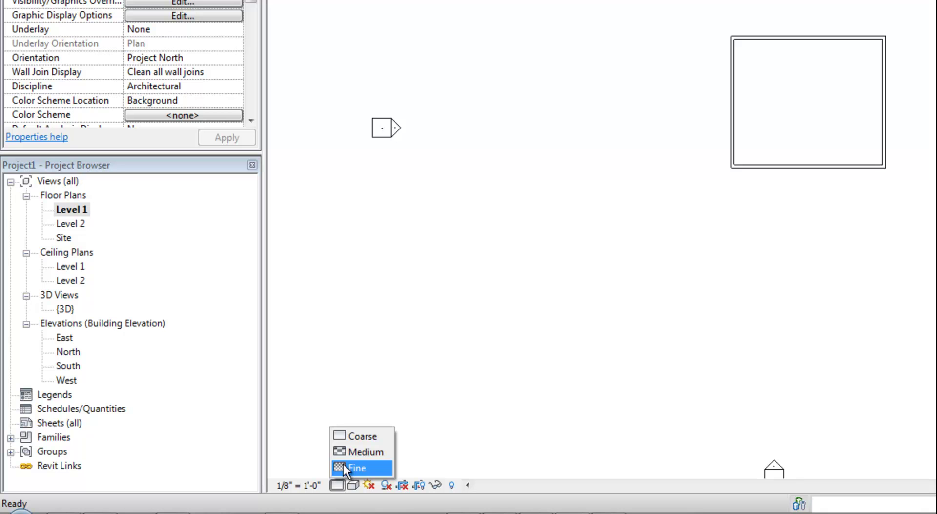
left_click(353, 485)
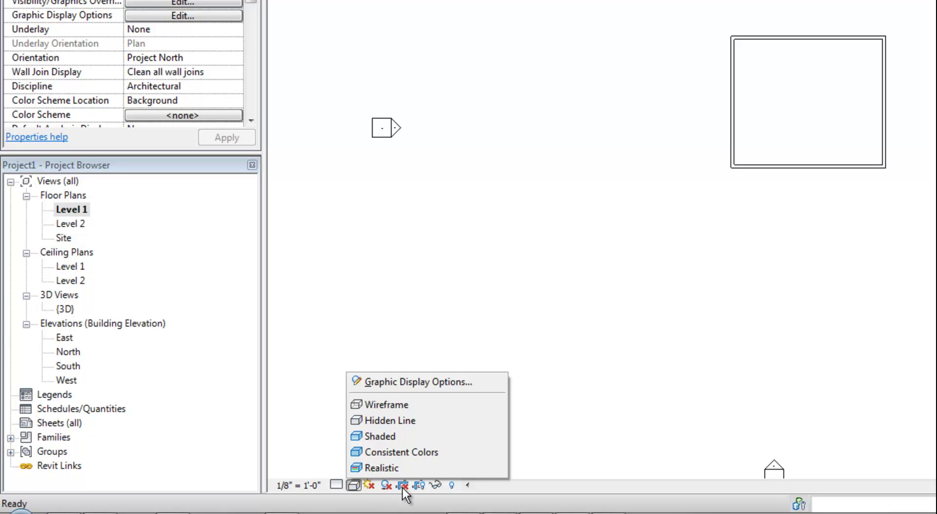
left_click(616, 418)
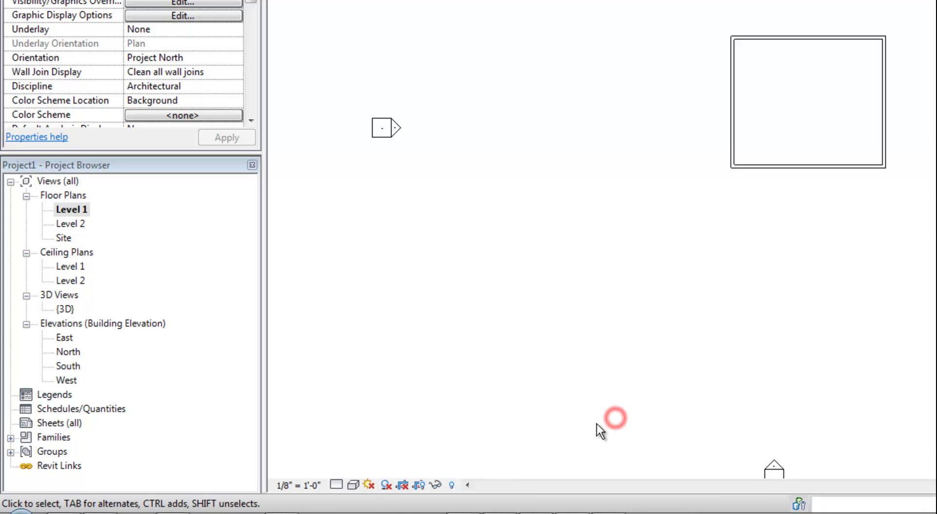
- Show the crop region of the Level 1 plan and pull its north, west and south edges in toward the walls
left_click(419, 485)
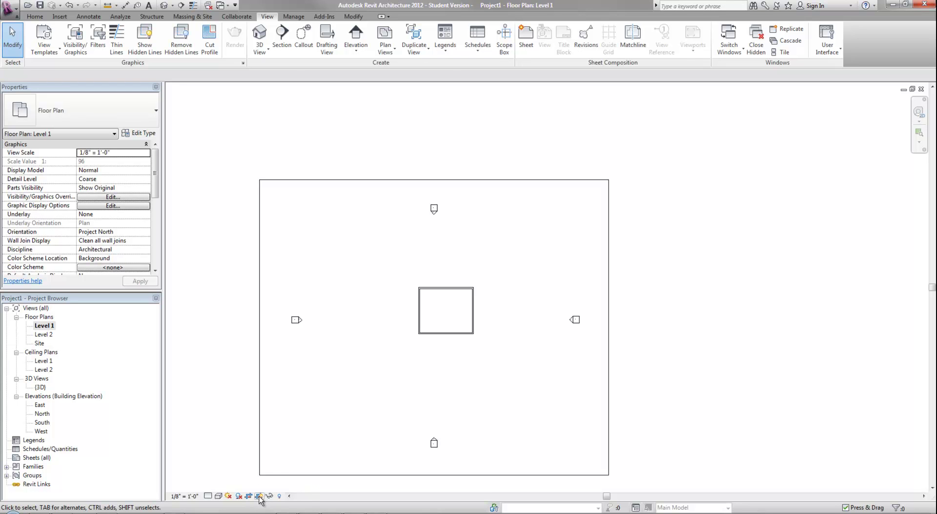
left_click(290, 181)
left_click_drag(434, 180, 434, 260)
left_click_drag(259, 367, 345, 360)
left_click_drag(477, 474, 484, 375)
- Bring the crop region's east and west edges closer to the walls and hide the crop boundary
mouse_move(609, 317)
left_mouse_down()
mouse_move(526, 317)
mouse_move(607, 319)
left_mouse_up()
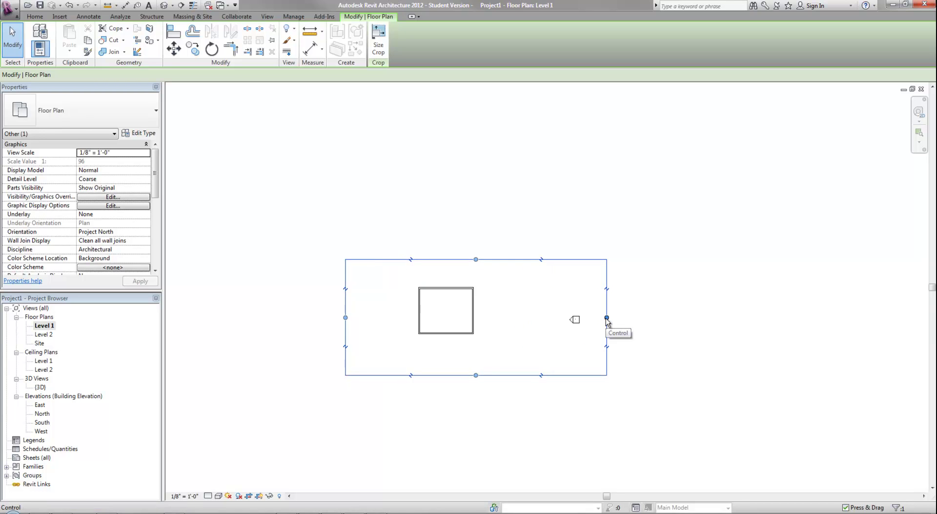
left_click_drag(607, 318, 543, 317)
left_click_drag(346, 318, 364, 317)
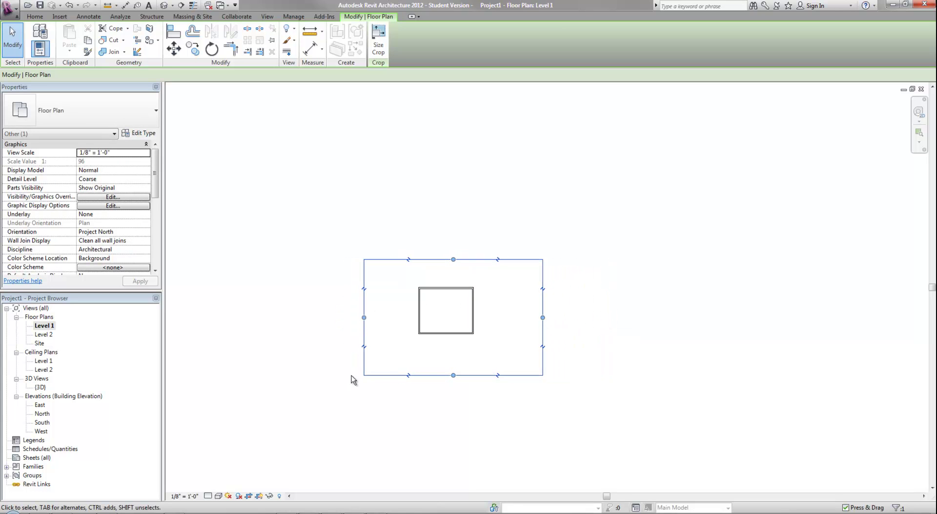
left_click(258, 495)
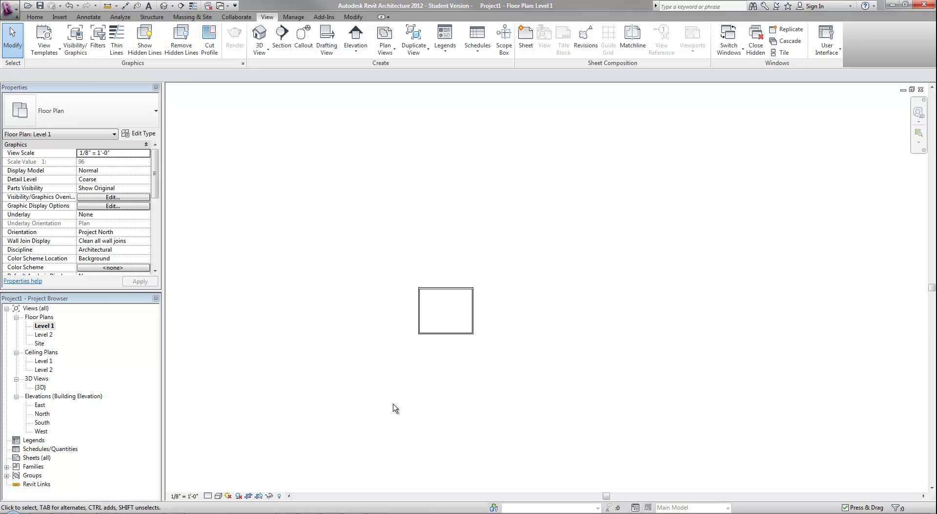
- Select the north wall and review the options for hiding it in the view by element, category or filter
scroll(442, 291, "up", 2)
left_click(442, 291)
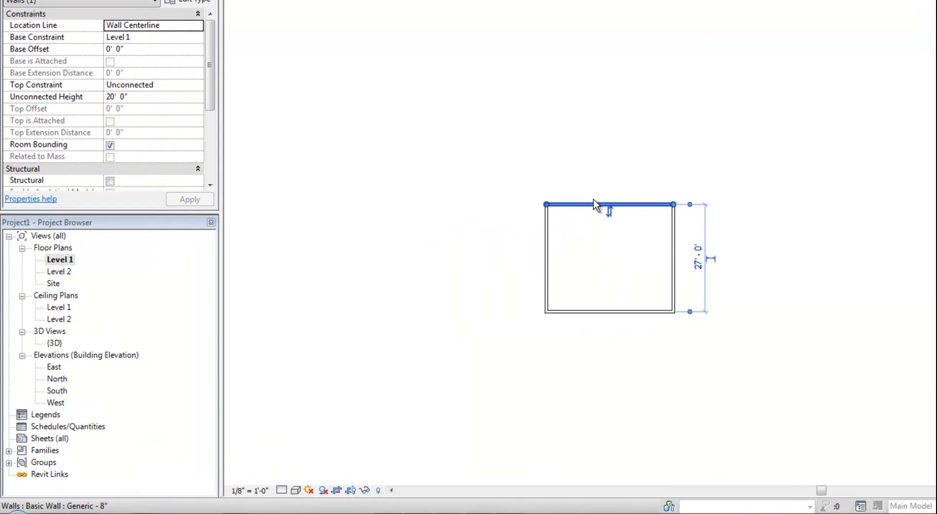
right_click(590, 163)
mouse_move(699, 265)
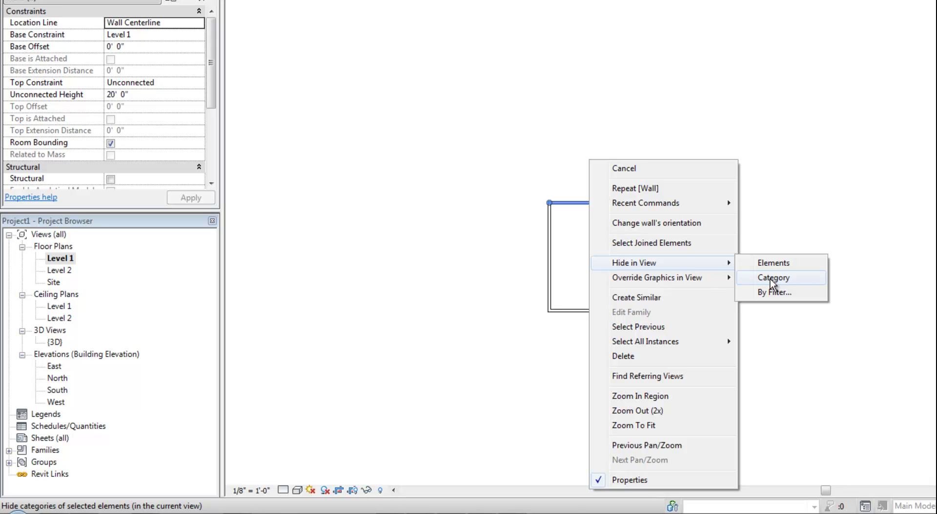
left_click(413, 6)
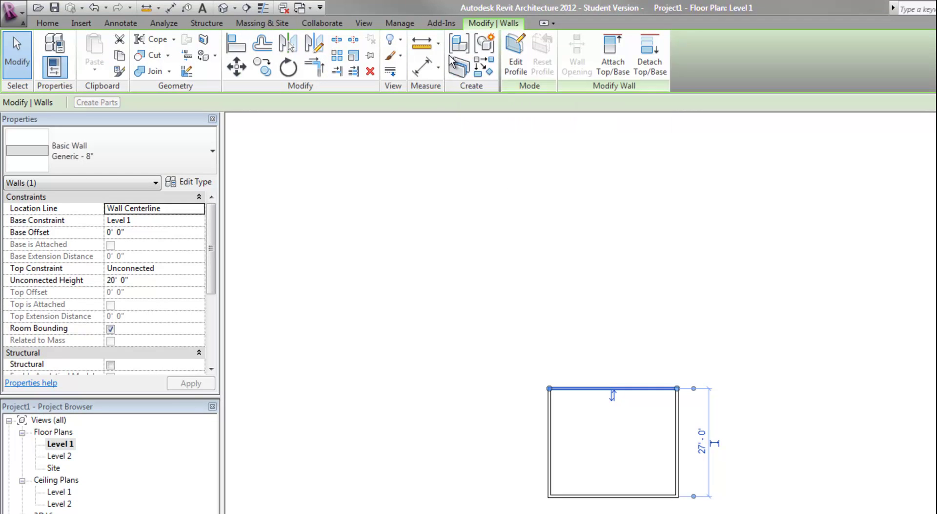
left_click(401, 40)
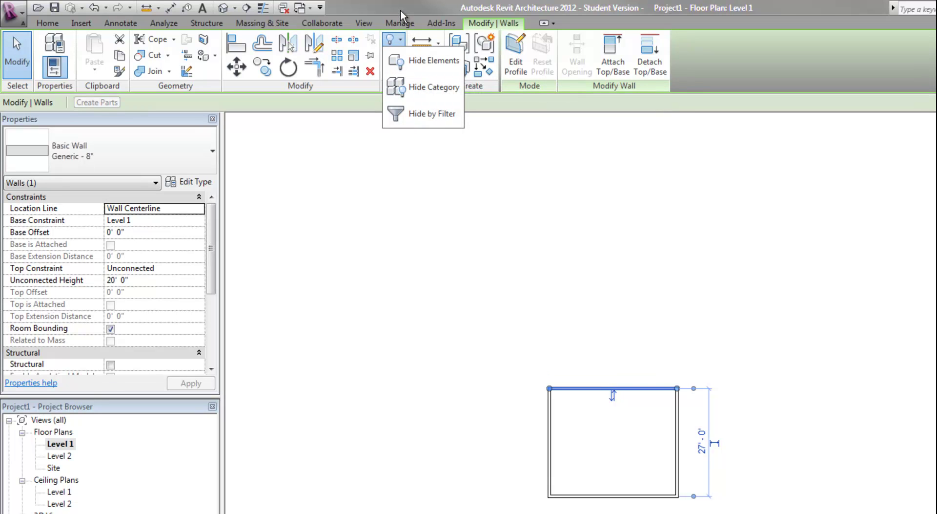
- Hide only the selected north wall in the Level 1 plan and open the 3D view to check the wall there
left_click(416, 61)
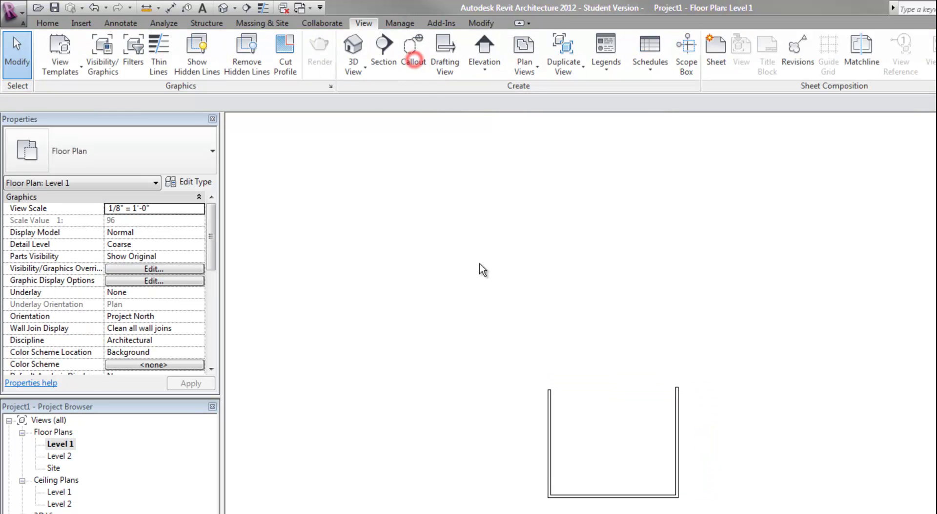
left_click(758, 405)
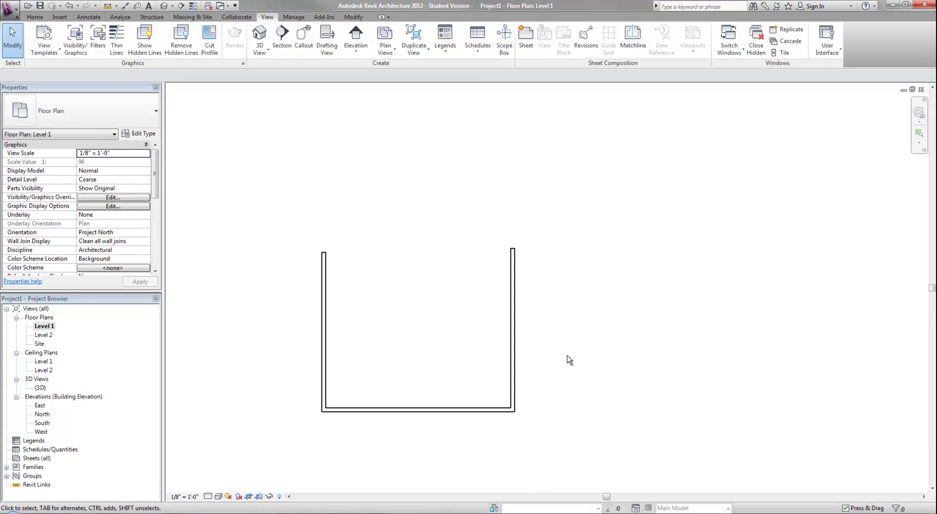
scroll(567, 355, "up", 2)
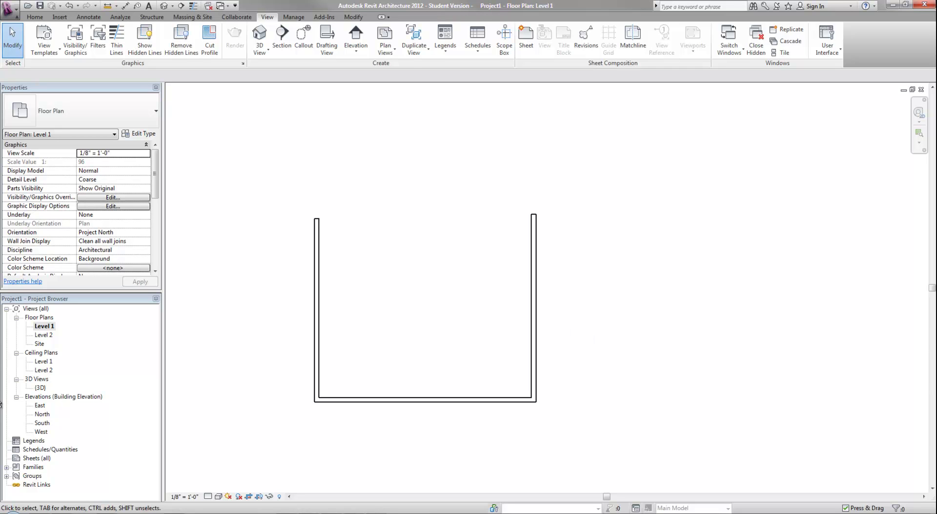
double_click(39, 387)
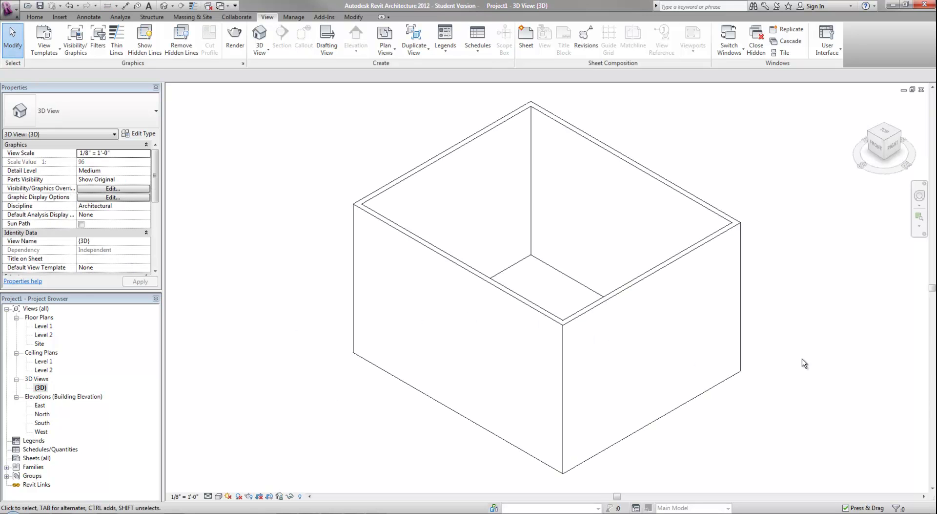
- Return to the Level 1 floor plan, duplicate it without detailing and select the copied view in the project's view list
double_click(45, 328)
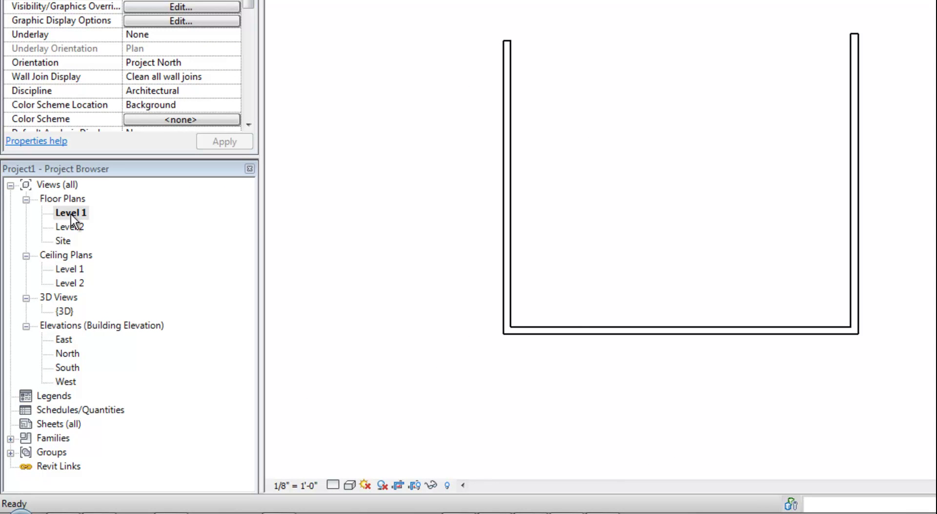
right_click(71, 214)
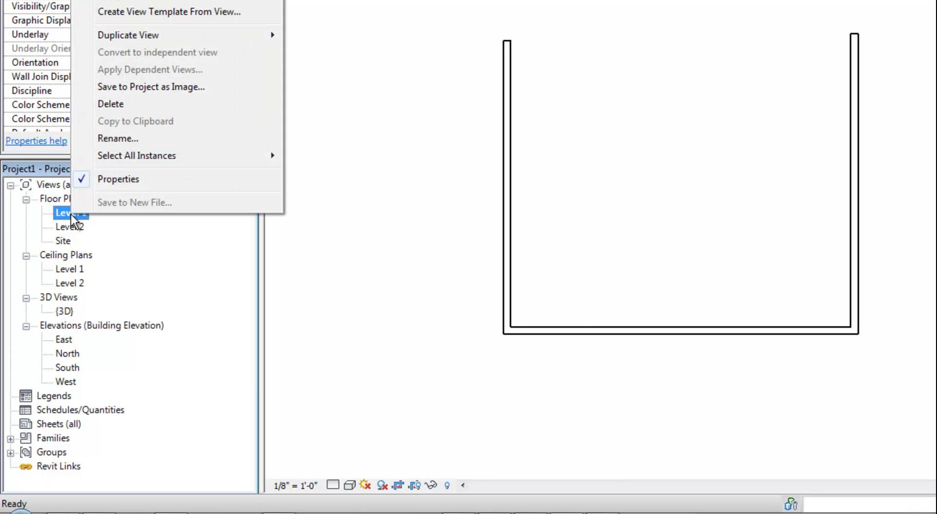
mouse_move(268, 36)
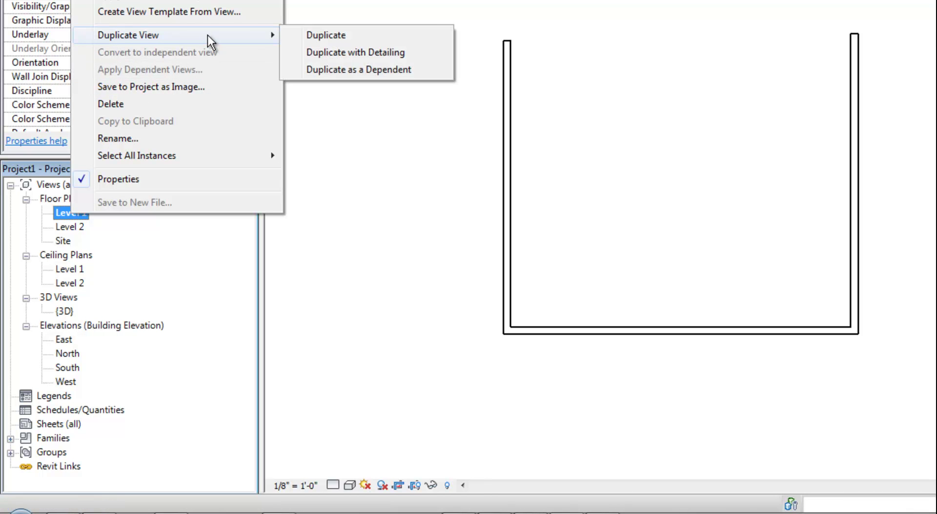
left_click(338, 36)
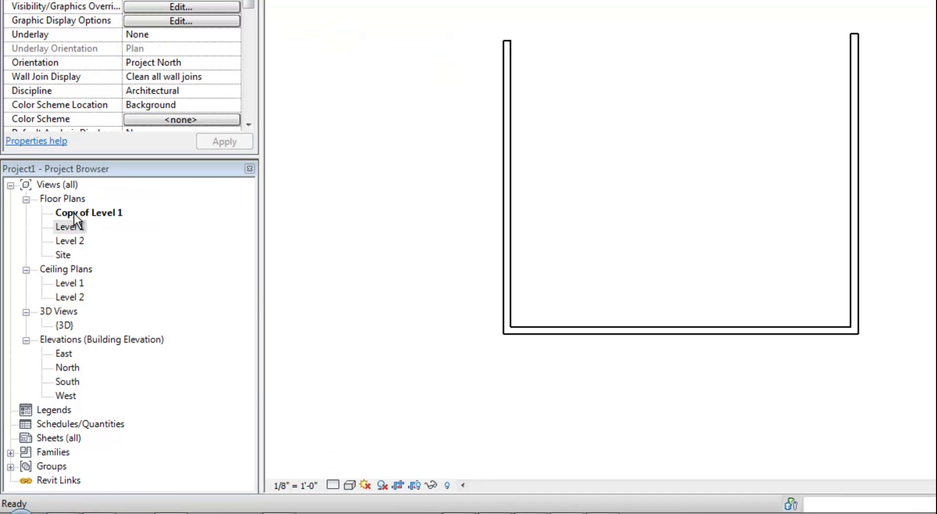
left_click(74, 212)
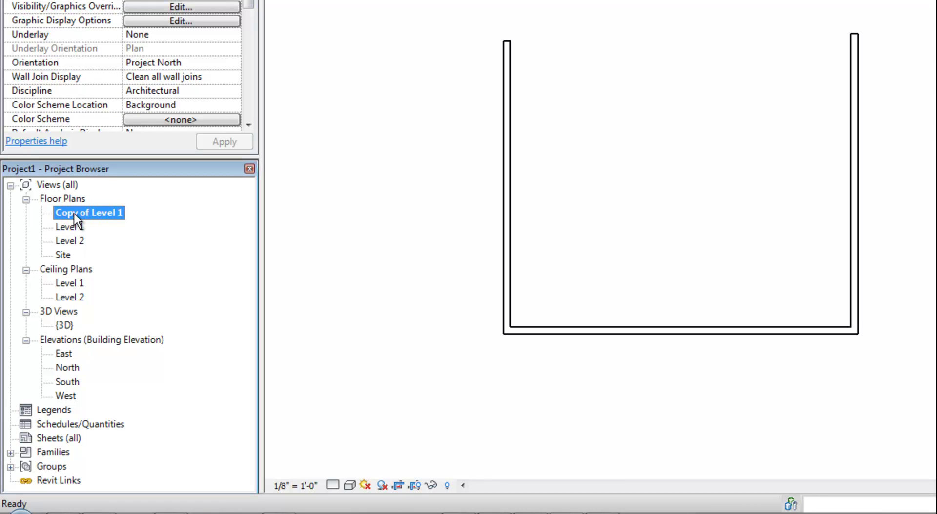
key("Down")
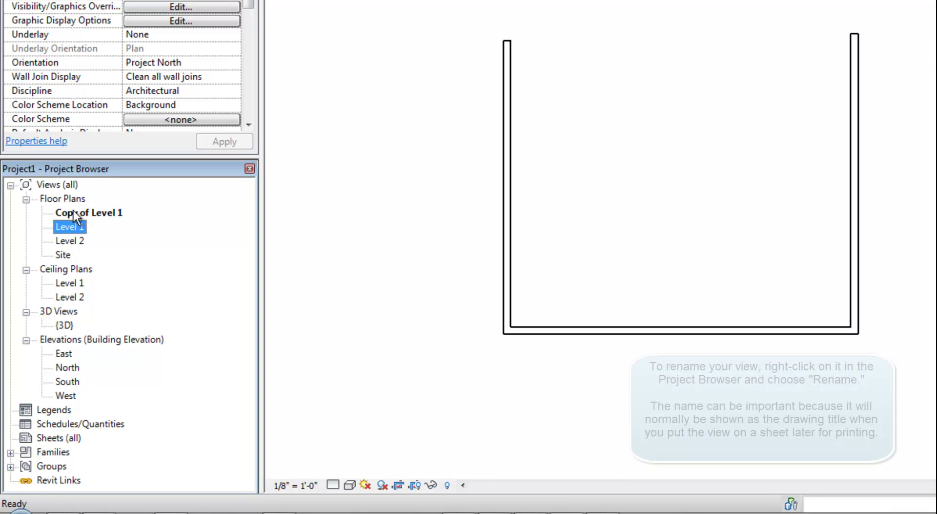
left_click(74, 213)
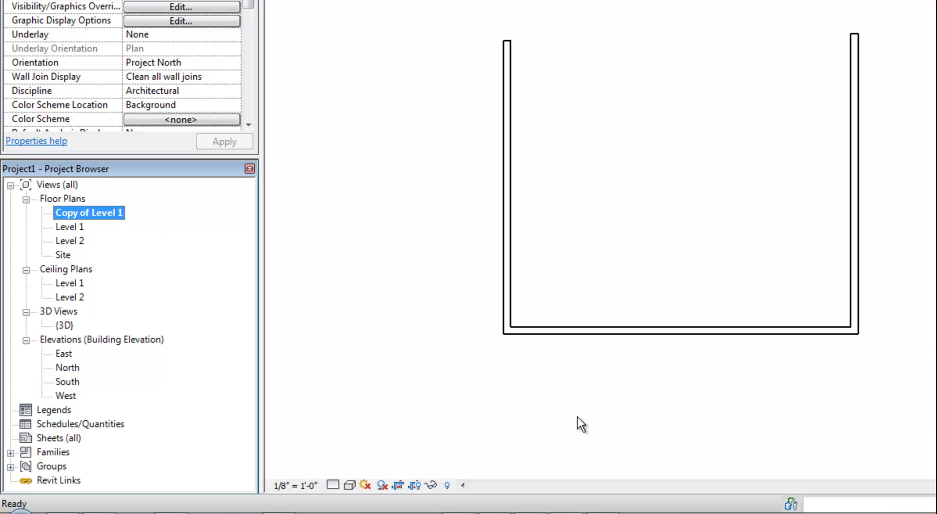
- Reveal the hidden elements in the Copy of Level 1 plan, unhide the north wall and leave the reveal mode
left_click(448, 487)
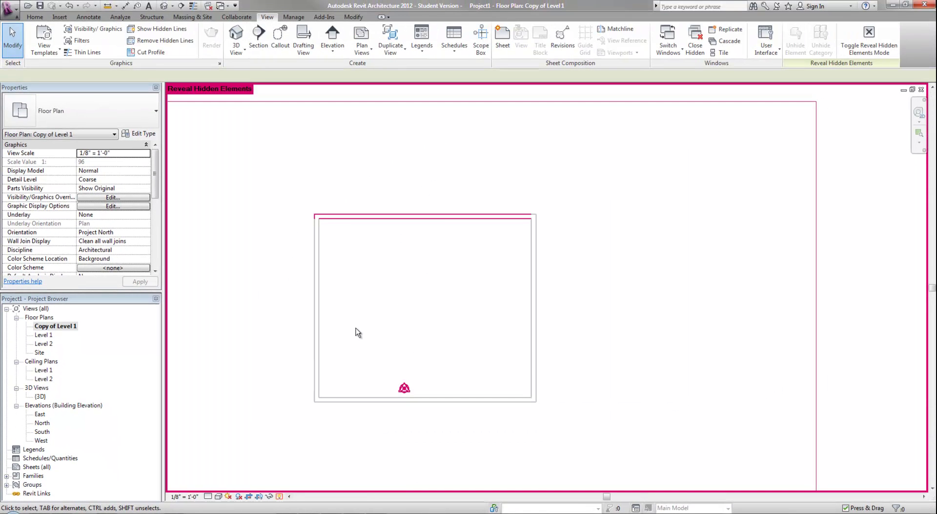
left_click(377, 217)
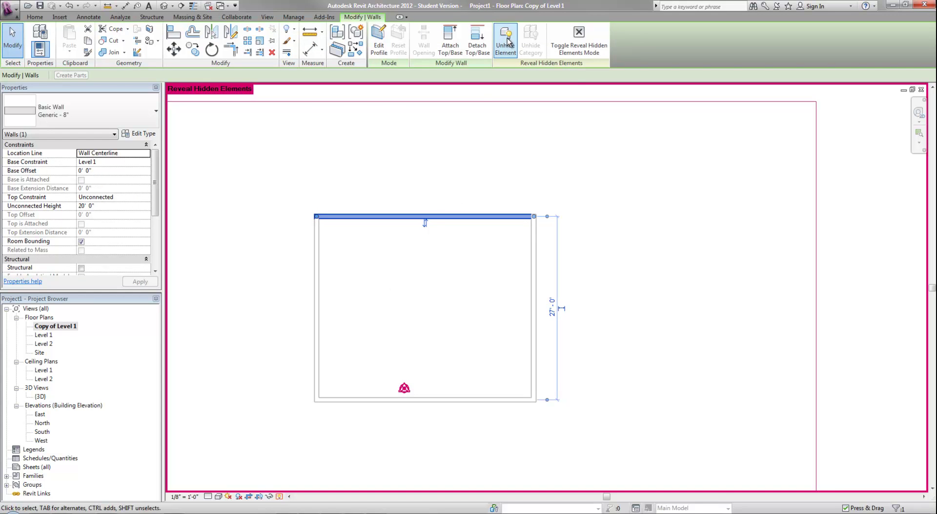
left_click(507, 57)
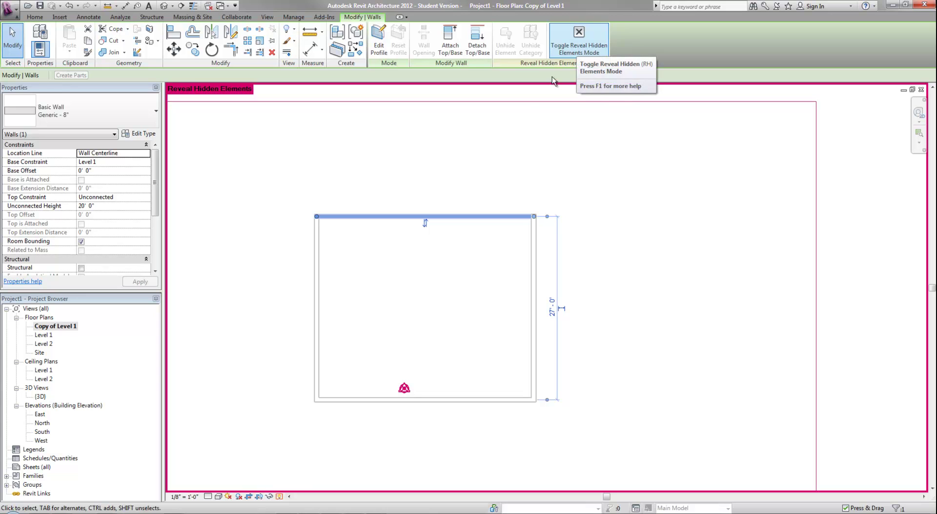
left_click(279, 496)
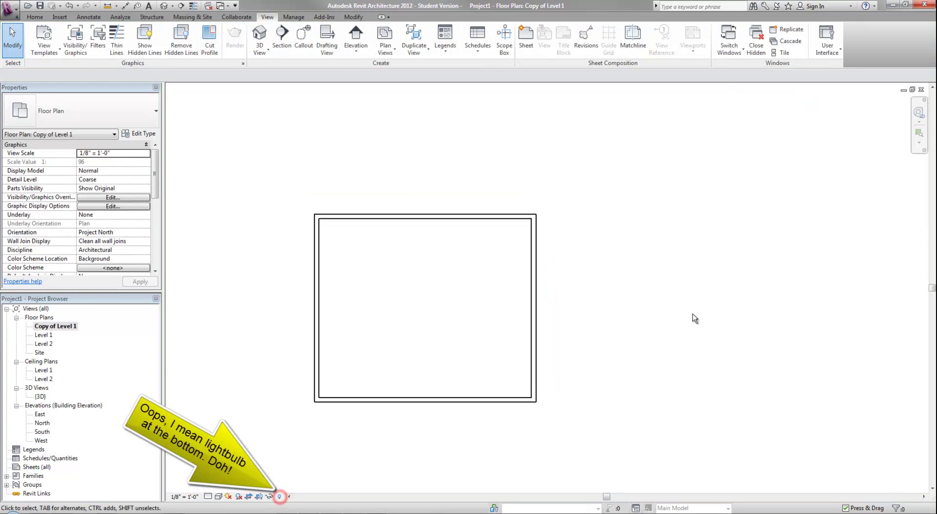
- Compare the Level 1 plan with its copy, and switch to the 3D view and back to the copy among the open windows
double_click(47, 336)
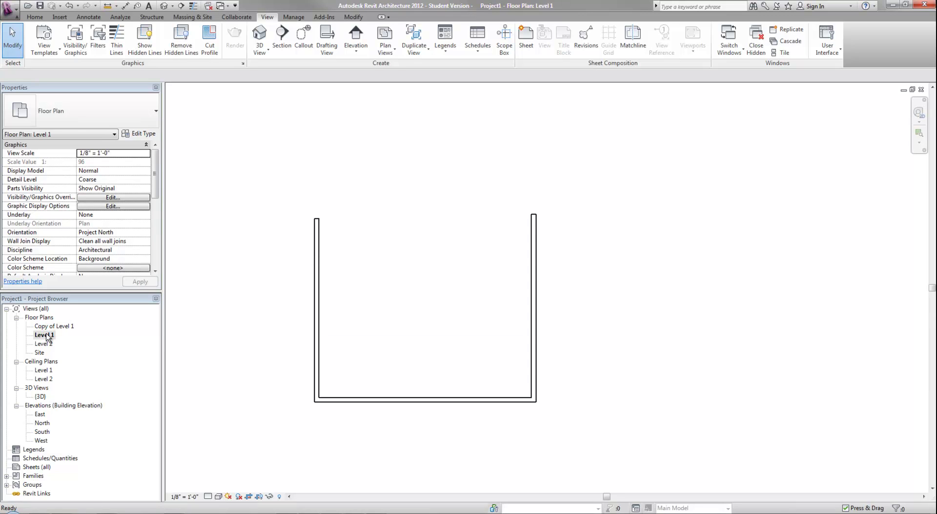
double_click(50, 327)
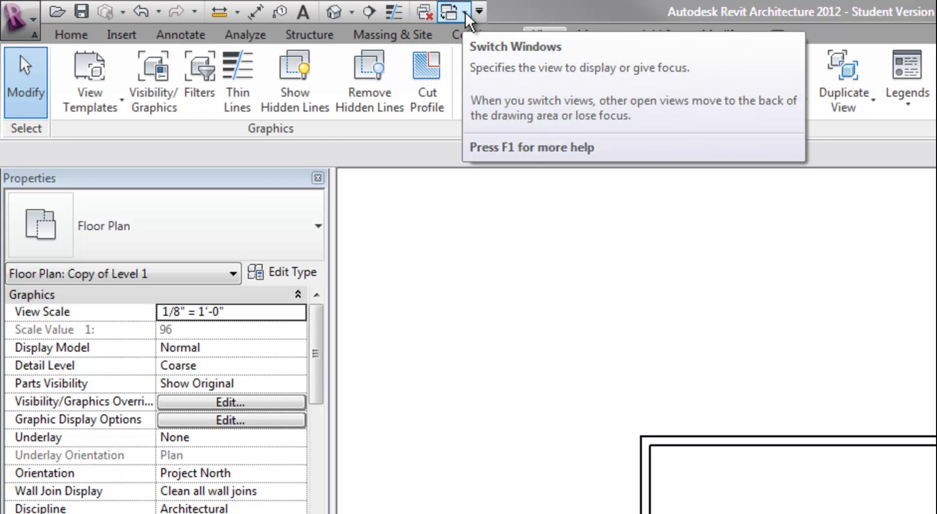
left_click(465, 12)
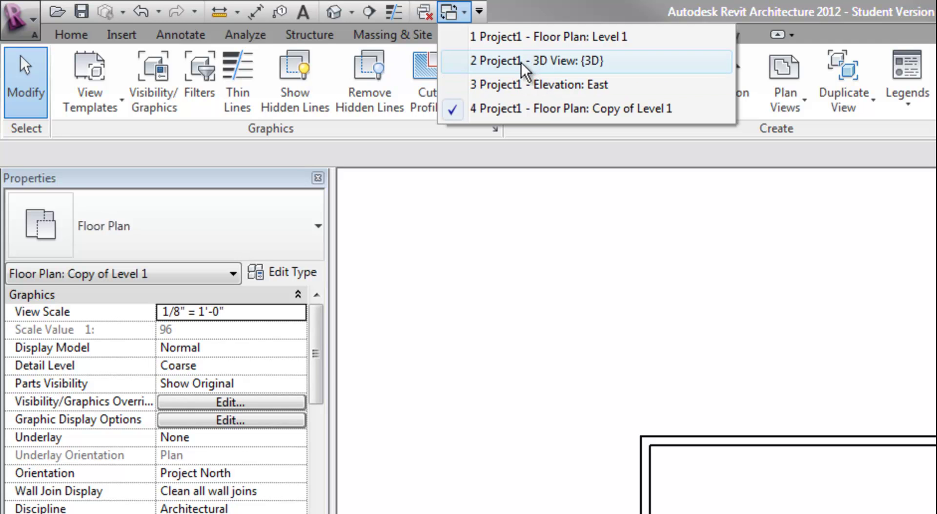
left_click(532, 61)
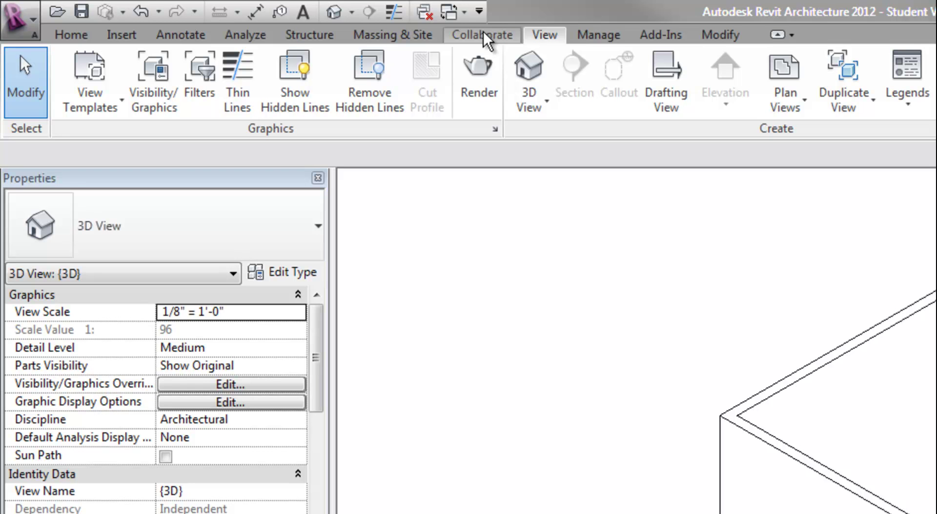
left_click(463, 13)
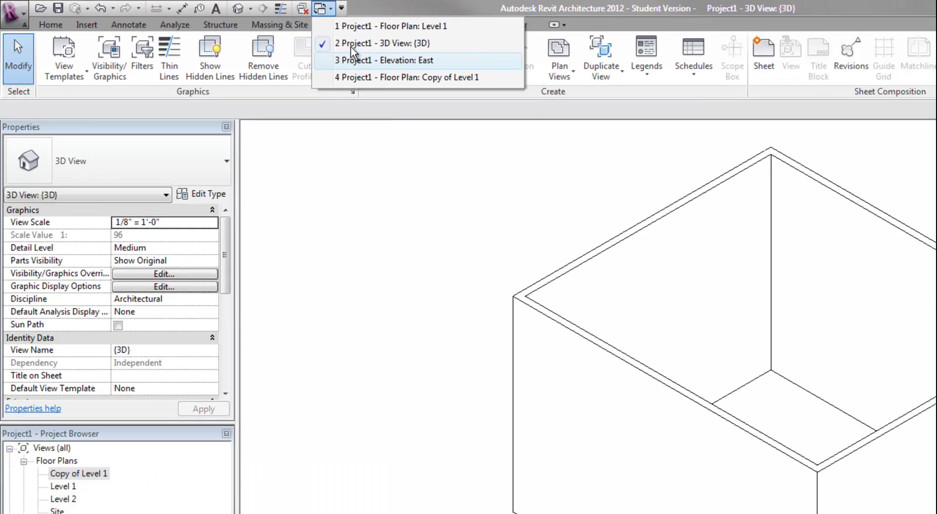
left_click(493, 108)
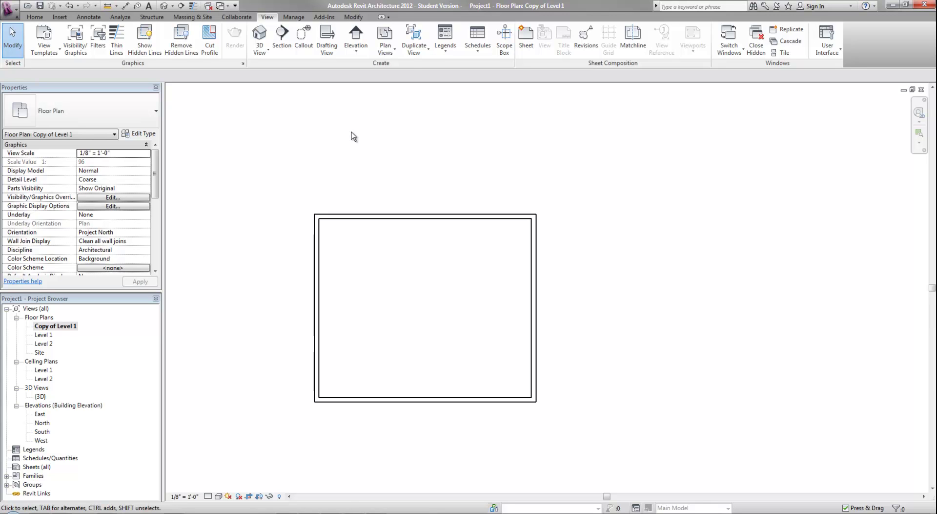
- Cycle through the open windows from the copied plan past Level 1 and the East elevation to the 3D view
key("ctrl+Tab")
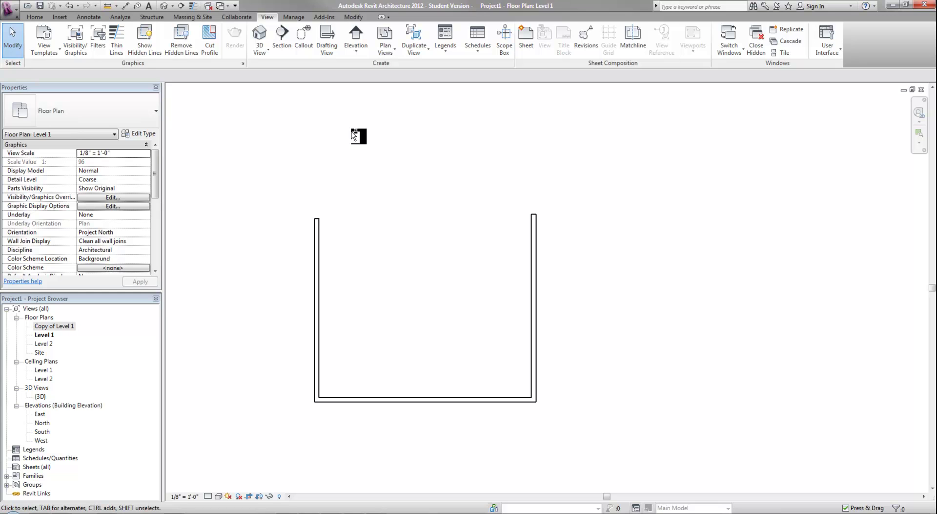
key("ctrl+Tab")
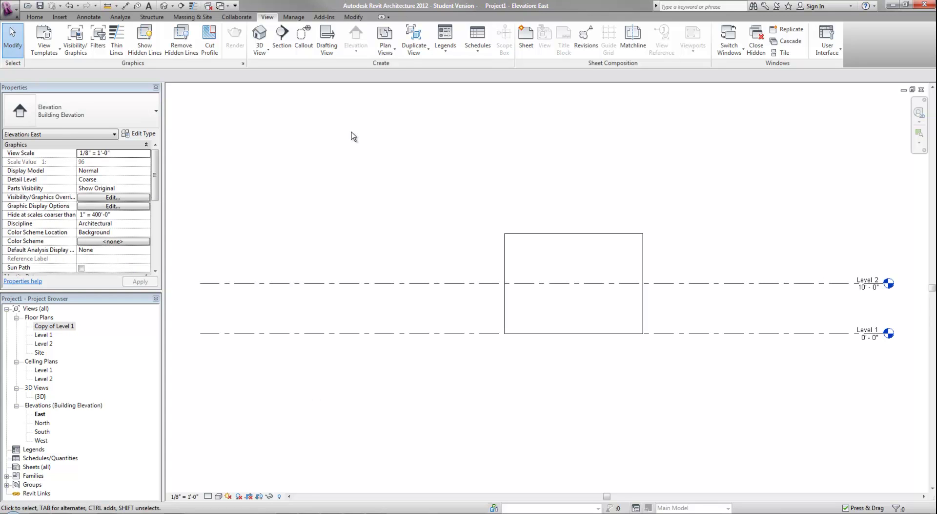
key("ctrl+Tab")
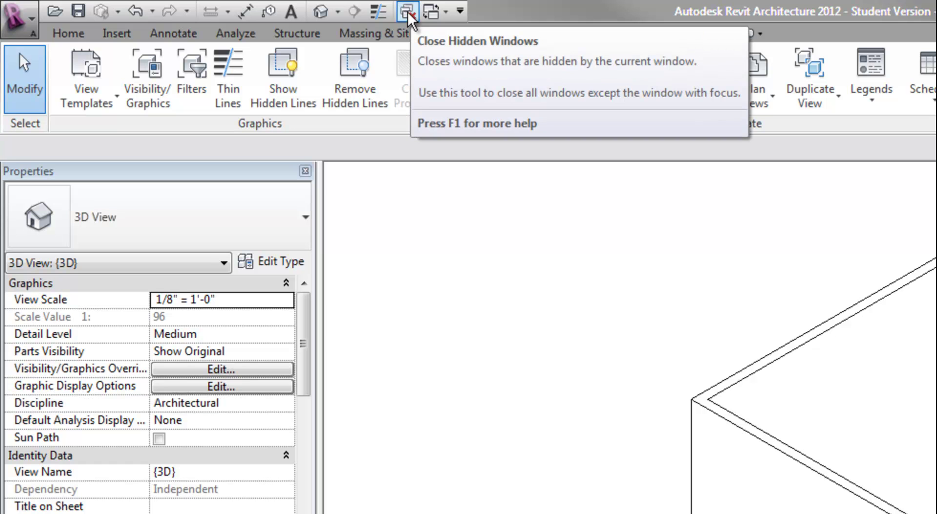
- Close all open windows except the 3D view and check the list of open views
left_click(408, 12)
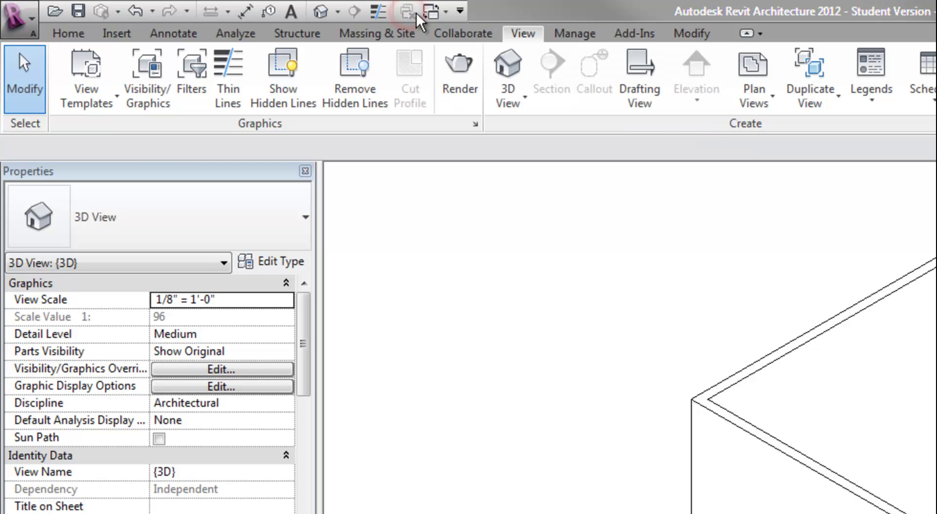
left_click(445, 13)
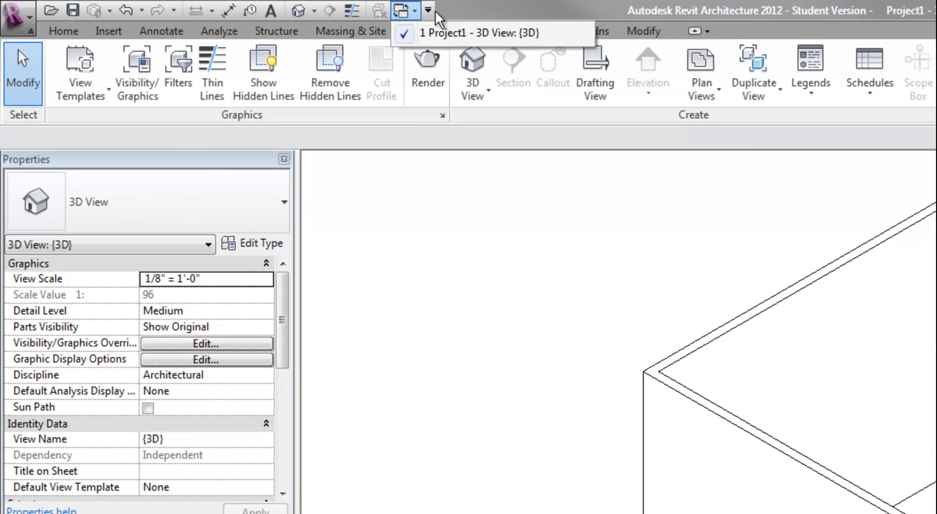
left_click(515, 35)
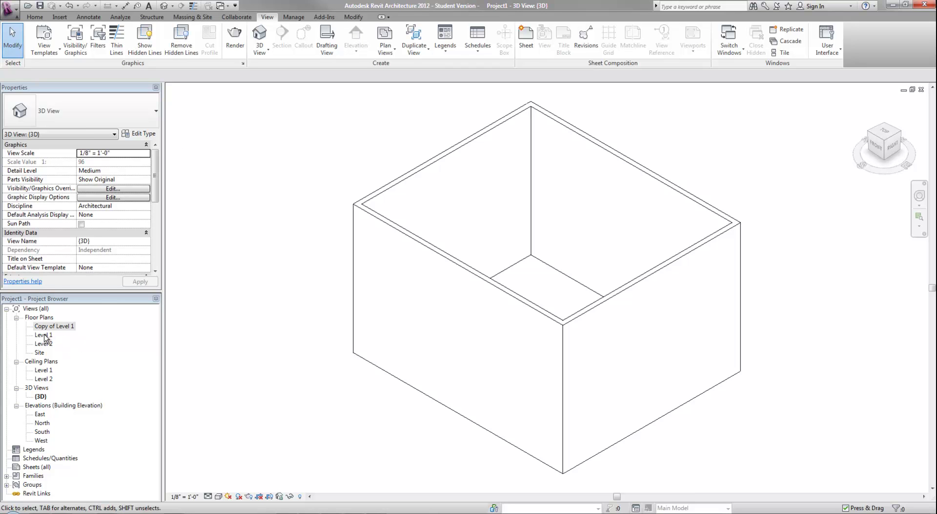
- Reopen the Level 1 floor plan and check it in the list of open views
double_click(43, 334)
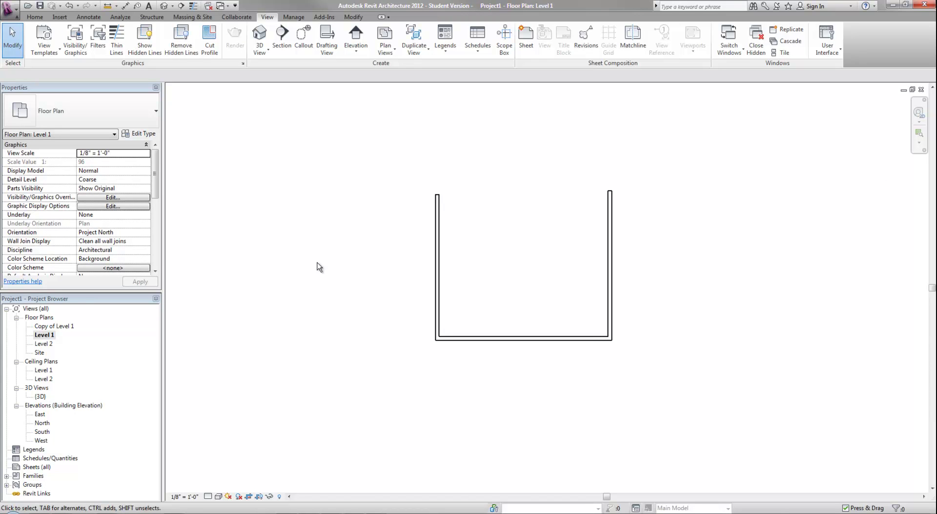
left_click(224, 7)
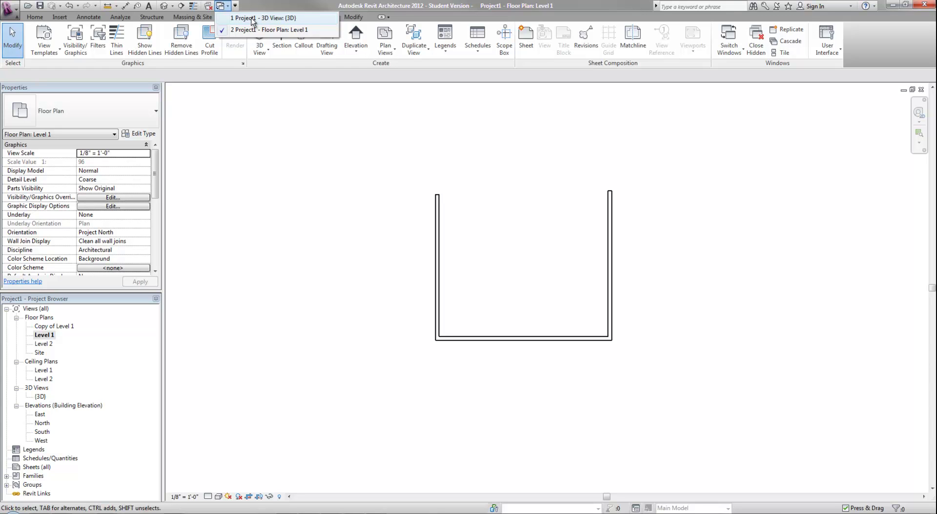
left_click(225, 6)
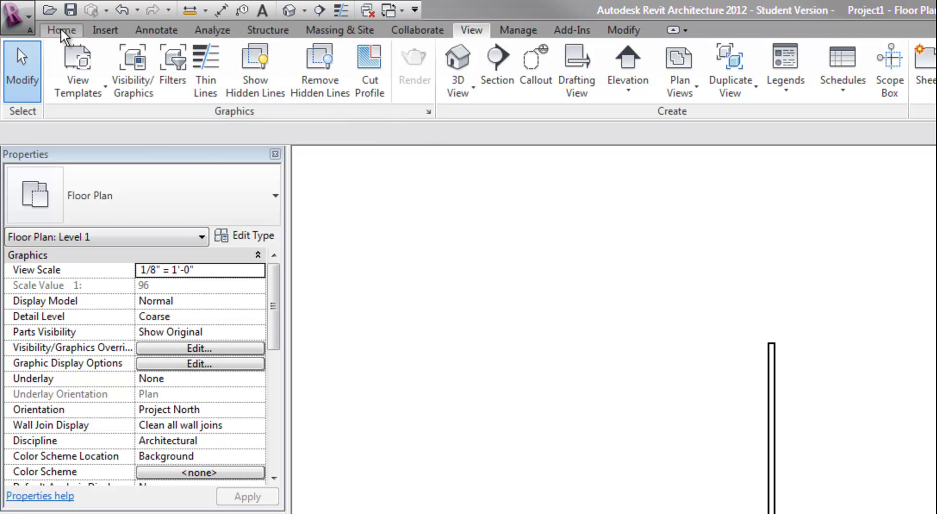
- Review the application's file commands, including the Save As choices for project, family, template and library
left_click(25, 20)
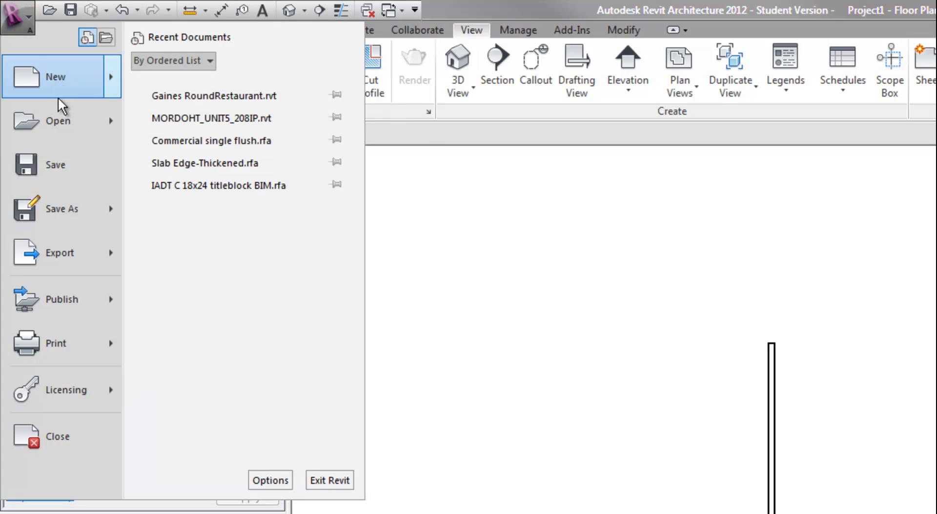
mouse_move(66, 251)
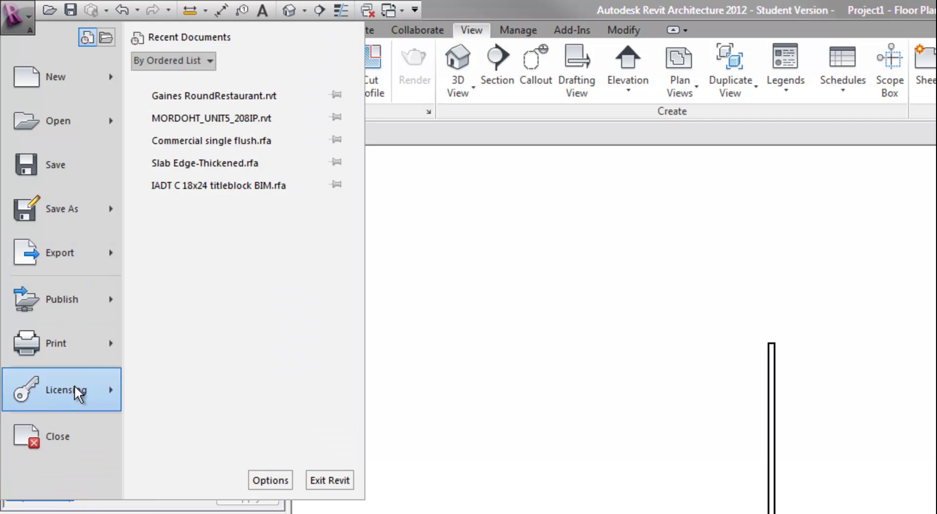
mouse_move(74, 215)
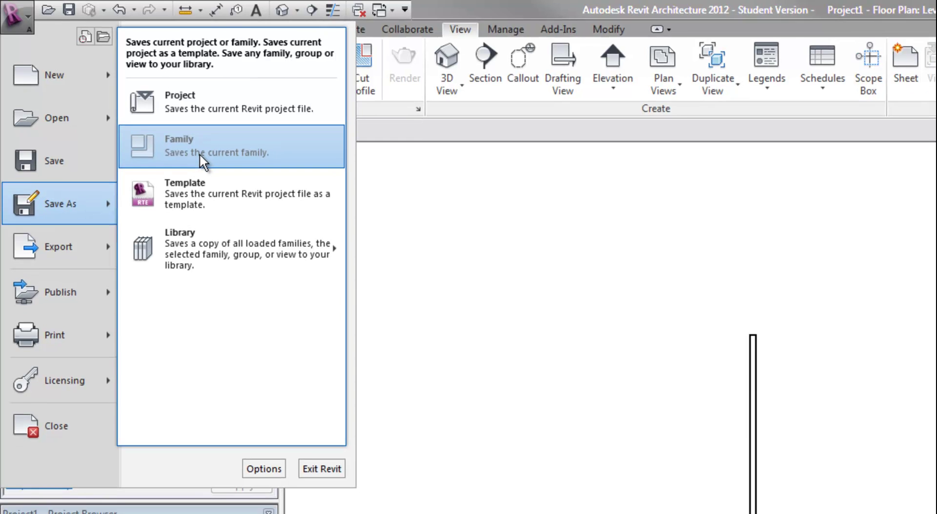
left_click(422, 329)
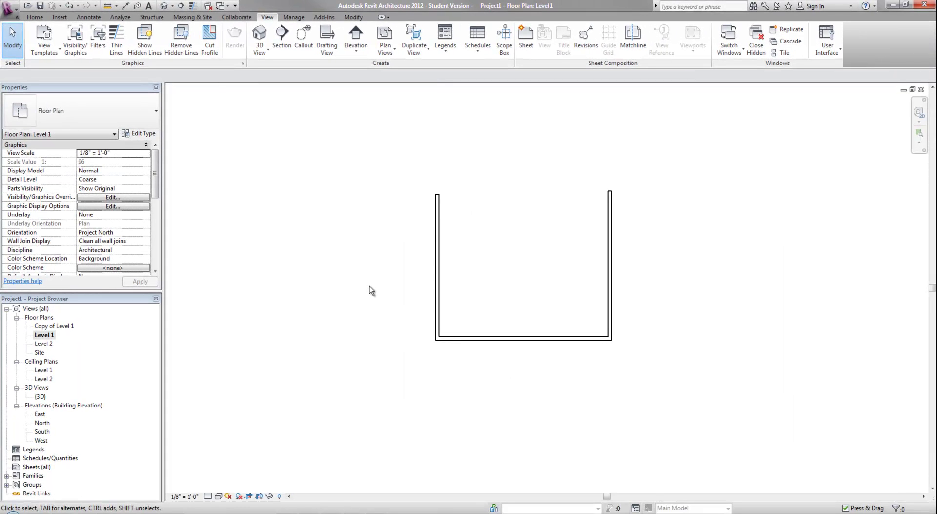